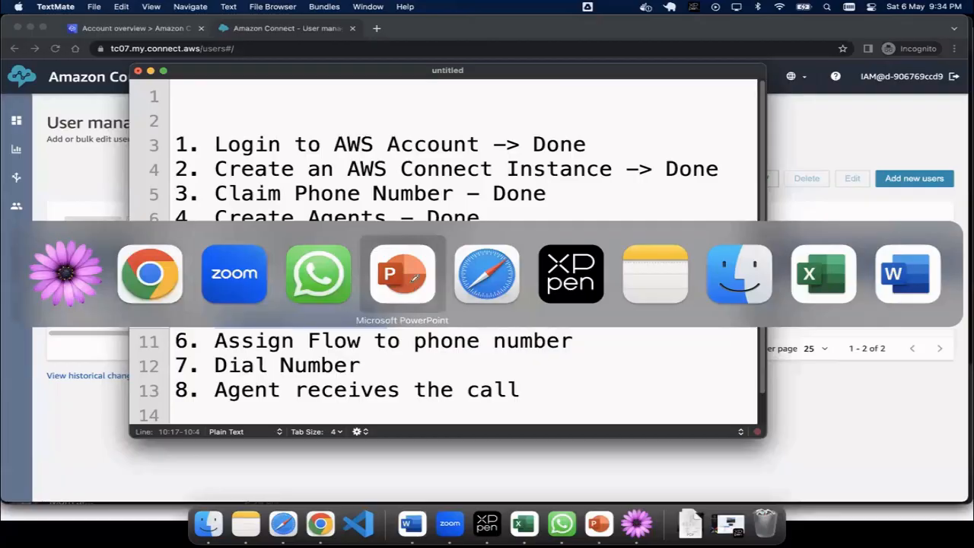
# Switch to the PowerPoint sketch, bracket the first two call steps and "TIMEOUT", and underline the "ERROR" entry.
pyautogui.click(411, 286)
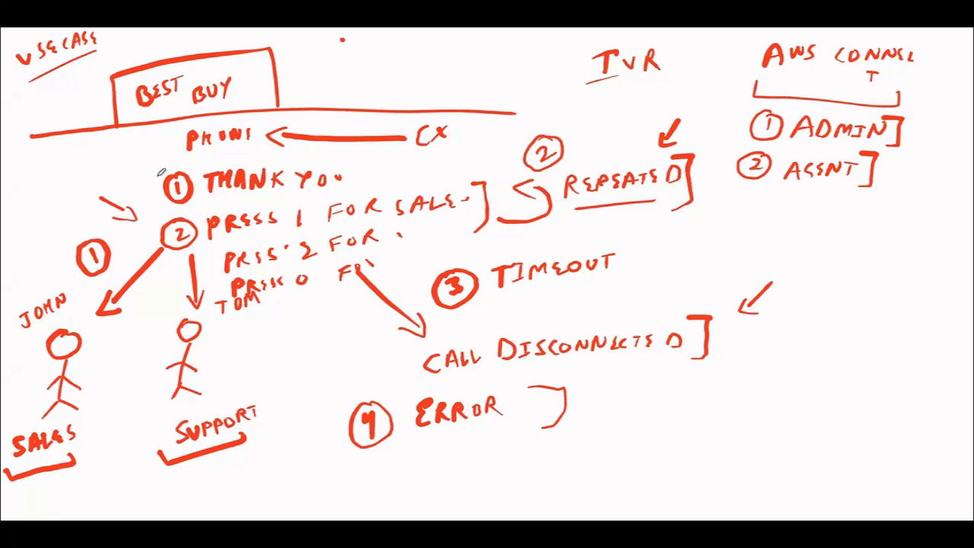
pyautogui.moveTo(161, 172)
pyautogui.mouseDown()
pyautogui.moveTo(144, 219)
pyautogui.moveTo(152, 253)
pyautogui.mouseUp()
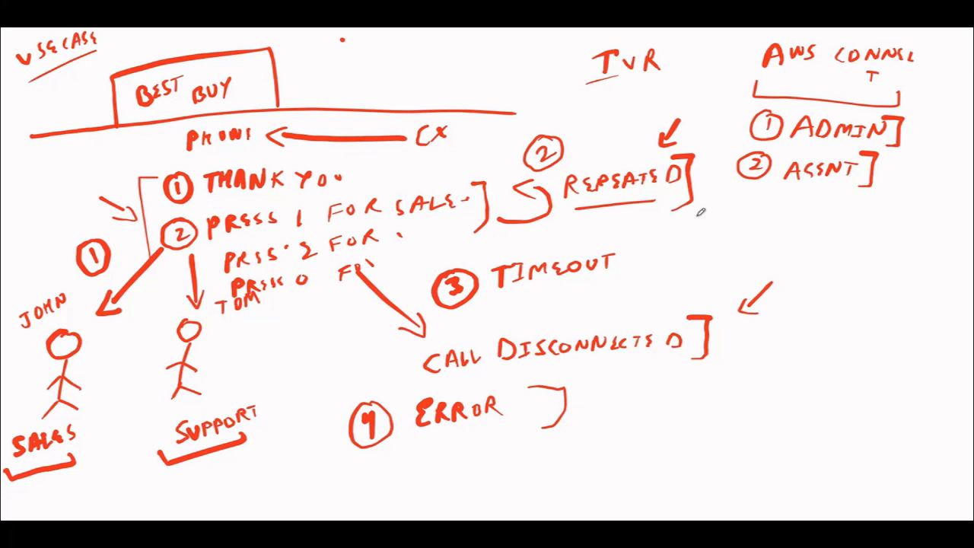
pyautogui.moveTo(659, 242); pyautogui.dragTo(652, 290)
pyautogui.moveTo(396, 461); pyautogui.dragTo(573, 457)
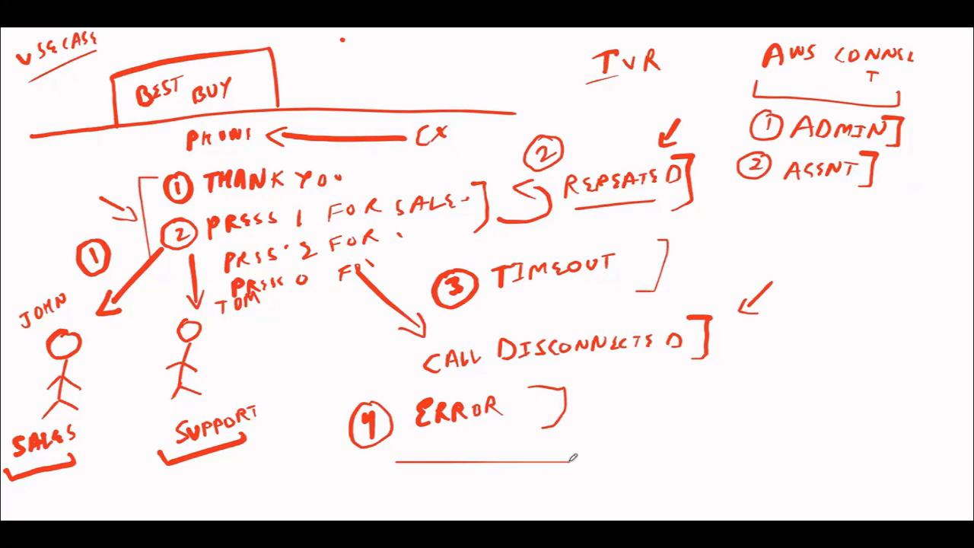
# Switch to the TextMate notes and add the indented sub-item "a. Play Prompt" beneath "5. Create A Flow".
pyautogui.press('super+Tab')
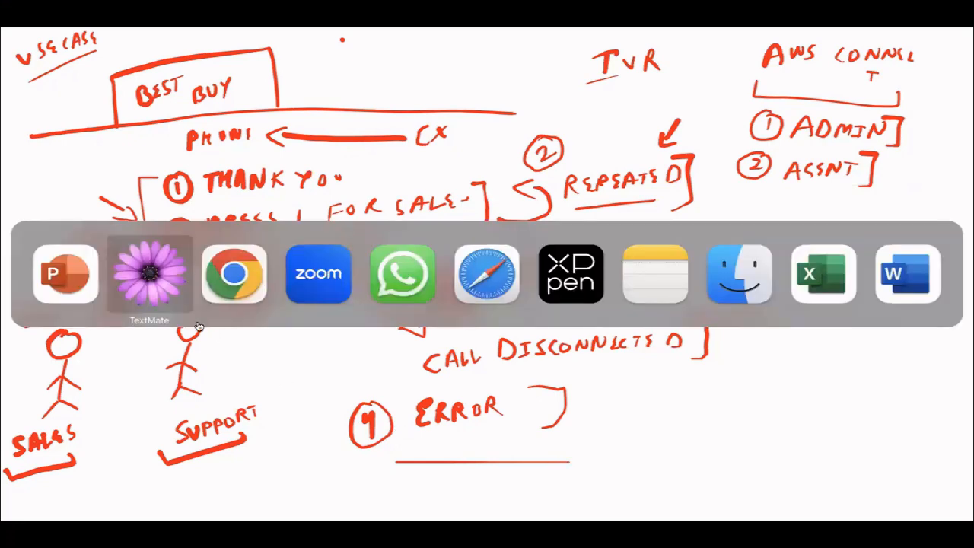
pyautogui.click(144, 288)
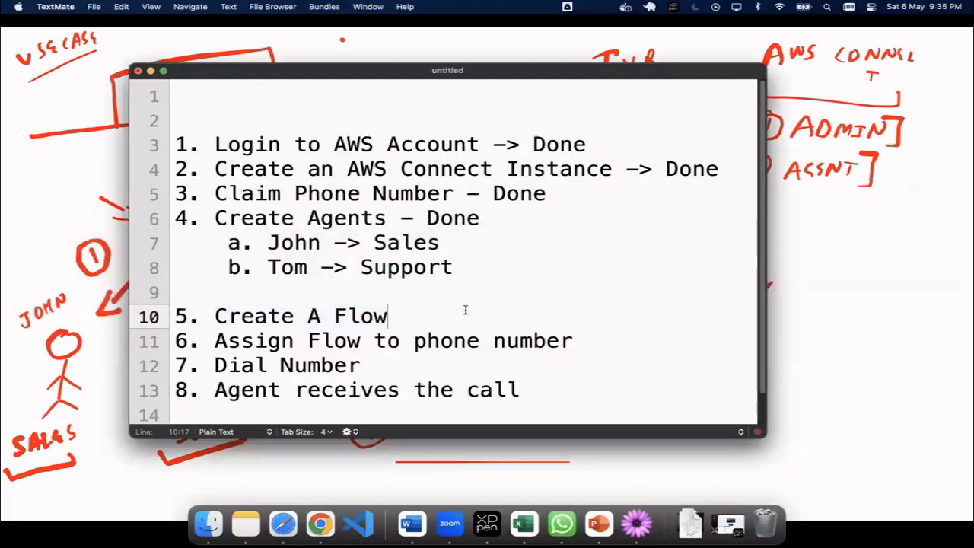
pyautogui.press('Return')
pyautogui.press('Return')
pyautogui.press('Up')
pyautogui.press('Tab')
pyautogui.press('Tab')
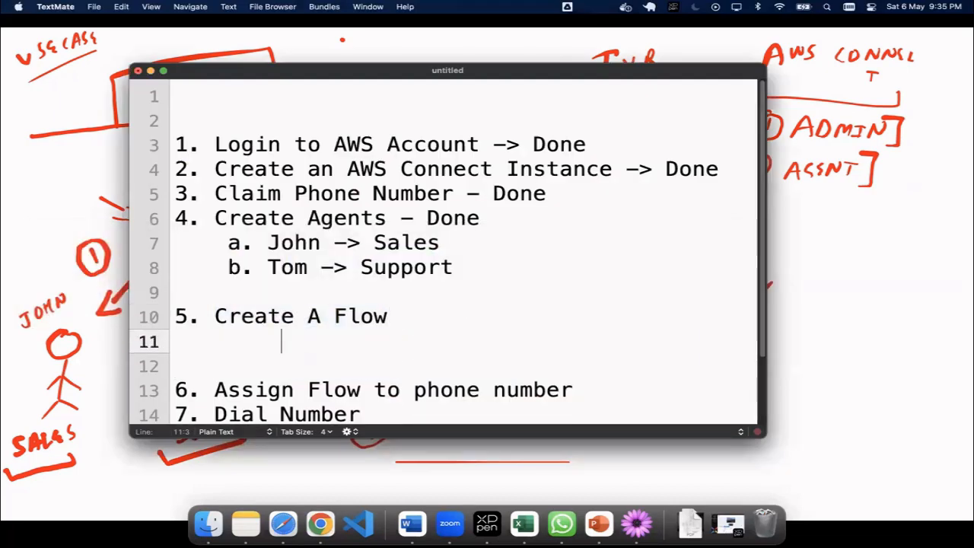
pyautogui.press('Return')
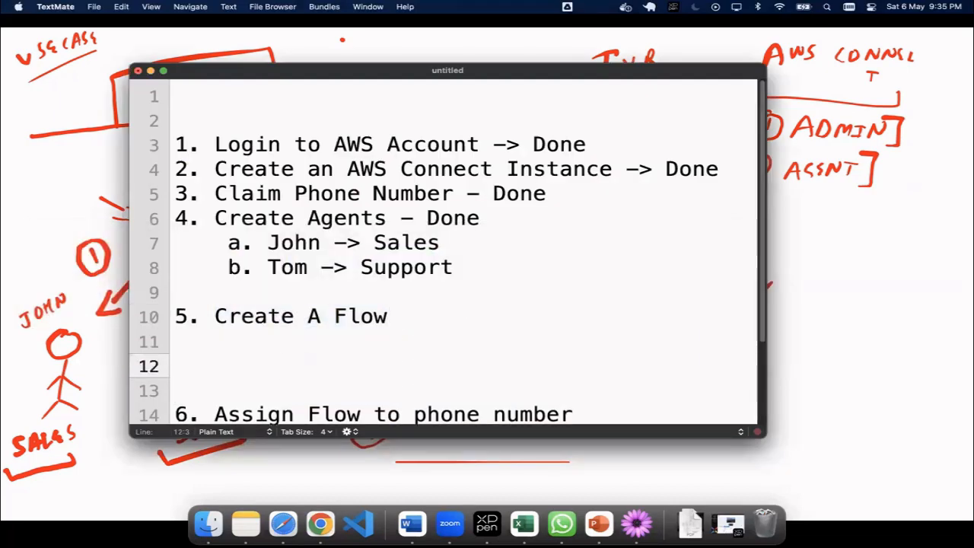
pyautogui.write('a')
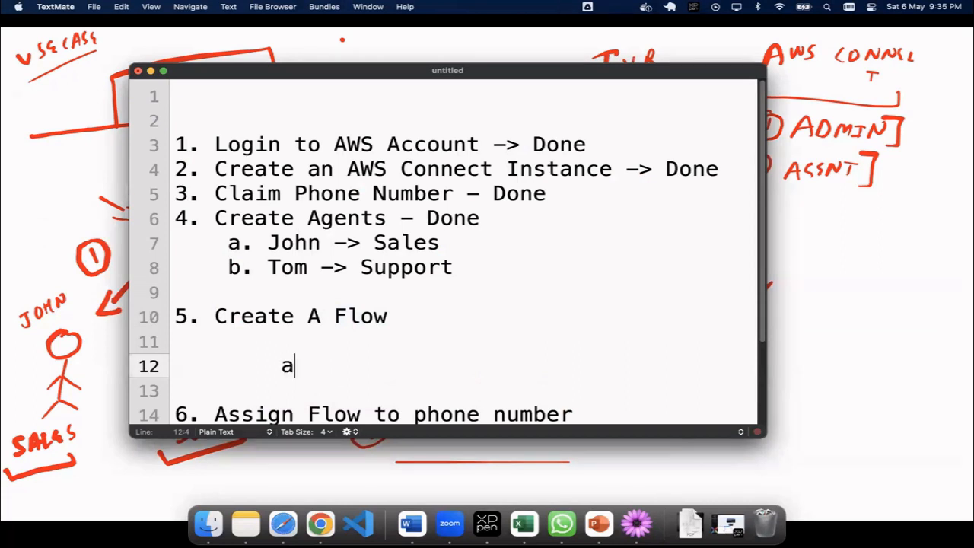
pyautogui.write('. Play ')
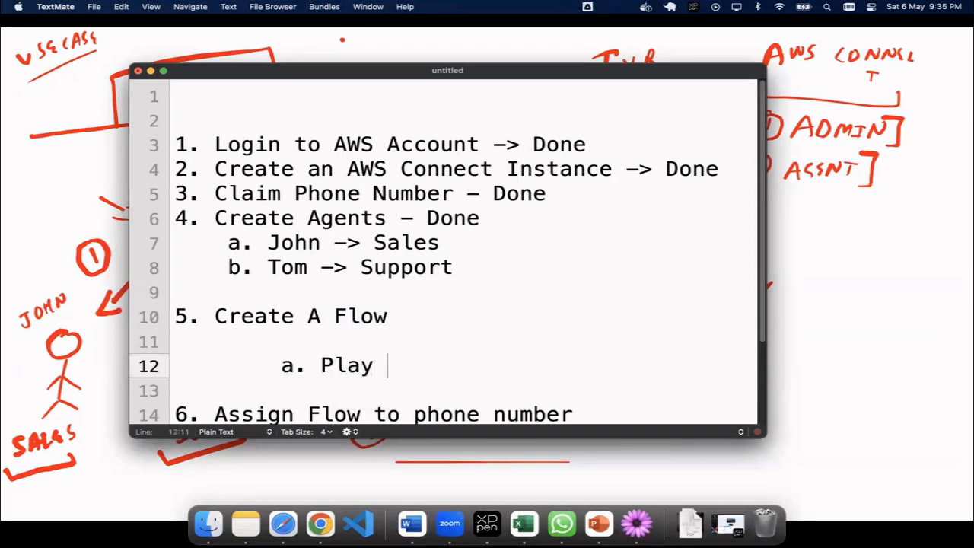
pyautogui.write('Prompt')
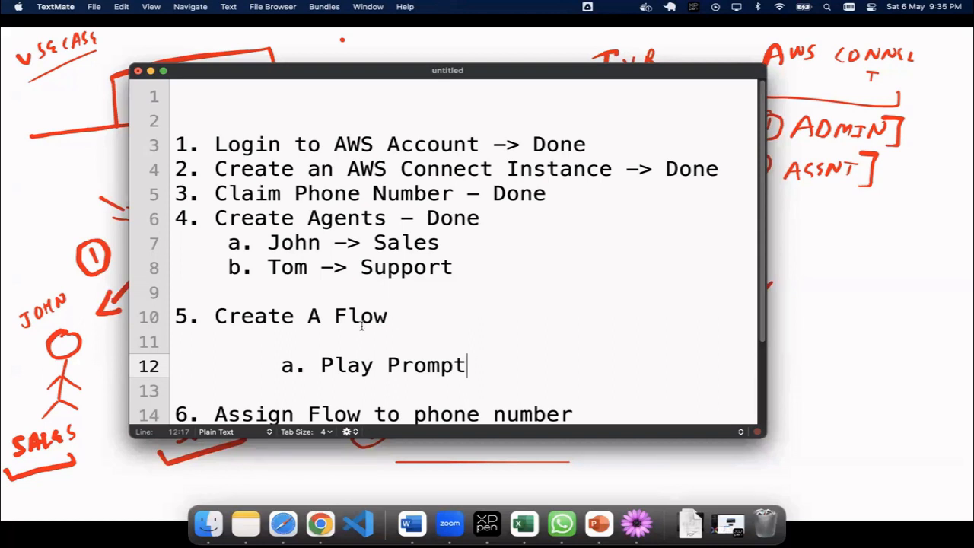
# Add the sub-item "b. Get Customer Input" below "a. Play Prompt".
pyautogui.doubleClick(327, 365)
pyautogui.moveTo(395, 368); pyautogui.dragTo(466, 369)
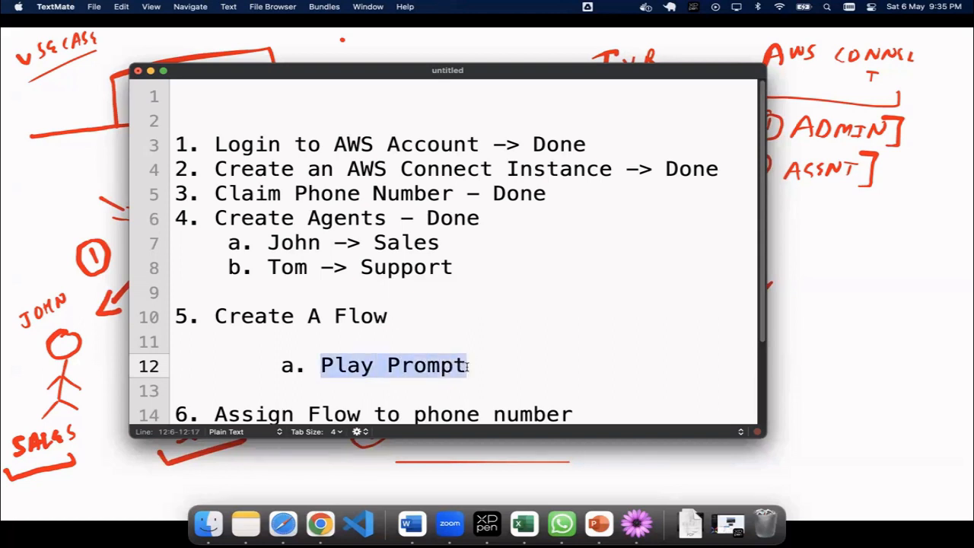
pyautogui.click(469, 367)
pyautogui.press('Return')
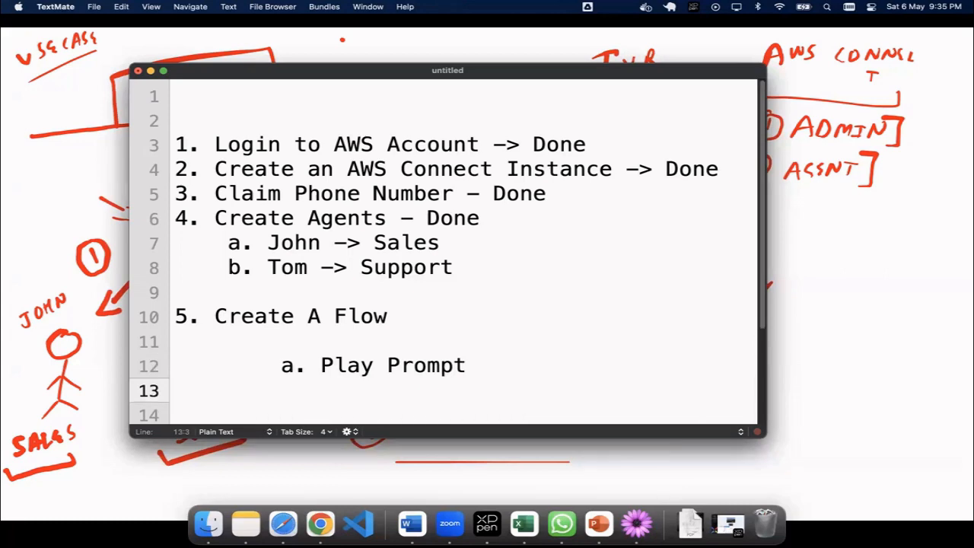
pyautogui.write('b. Get')
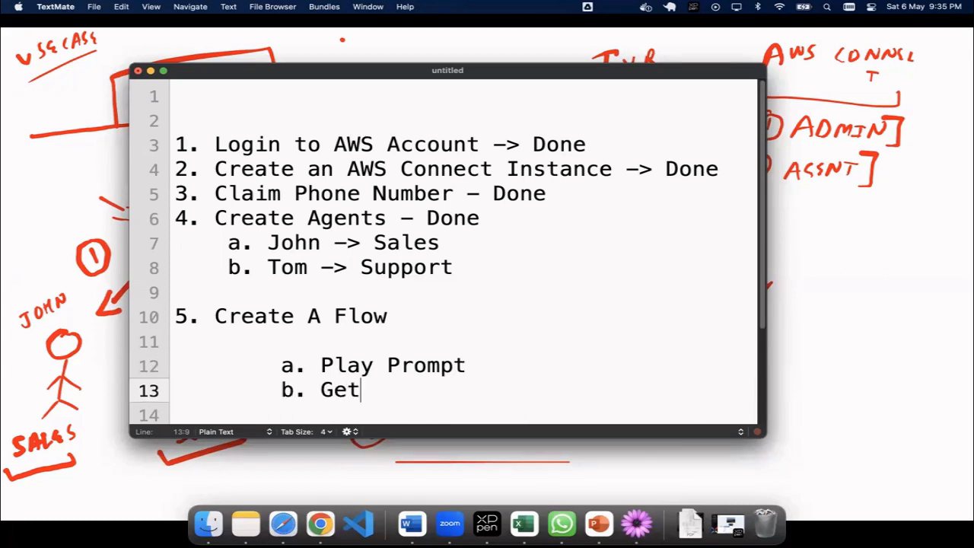
pyautogui.write(' Cusy')
pyautogui.press('BackSpace')
pyautogui.press('BackSpace')
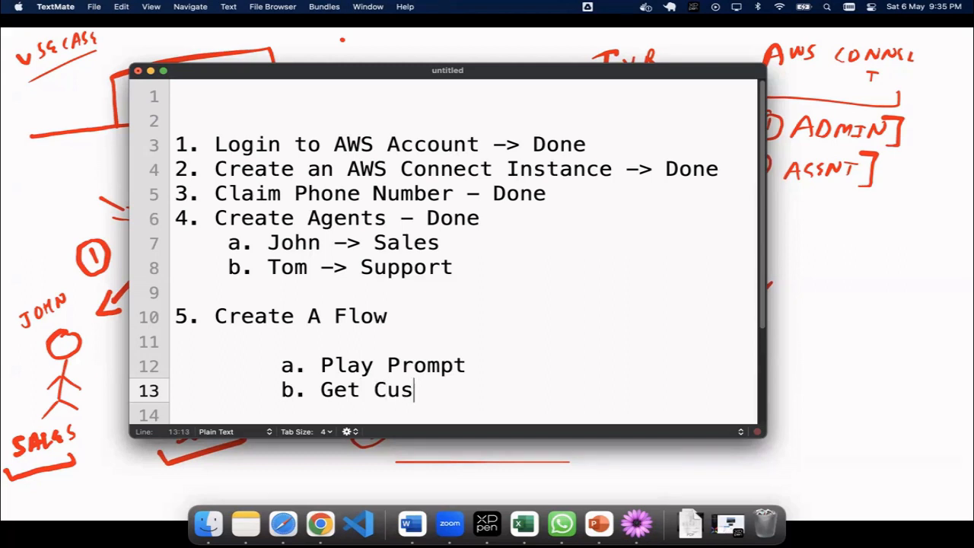
pyautogui.write('stomer ')
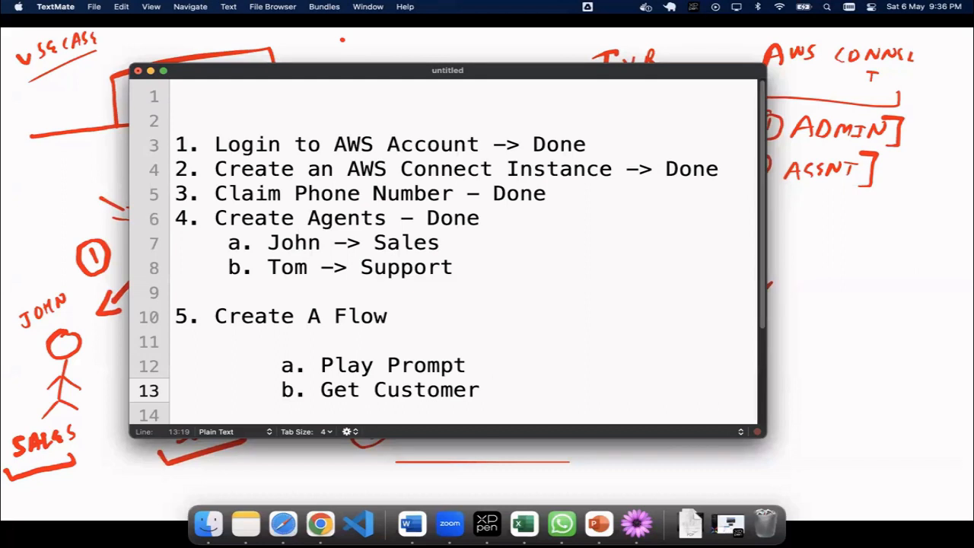
pyautogui.write('Input')
pyautogui.press('Return')
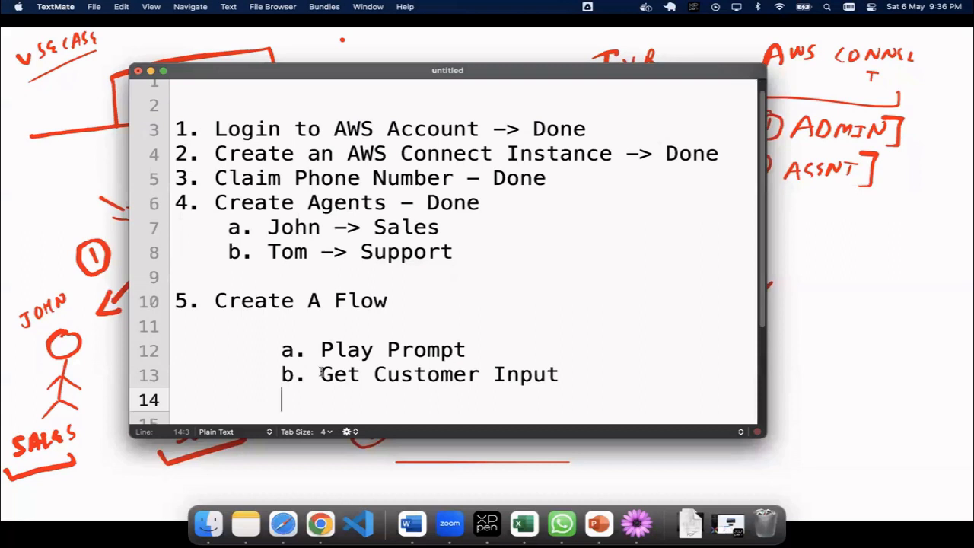
# Add the sub-items "c. Set Working queue" and "d. Agent" to the flow list.
pyautogui.write('c. Set W')
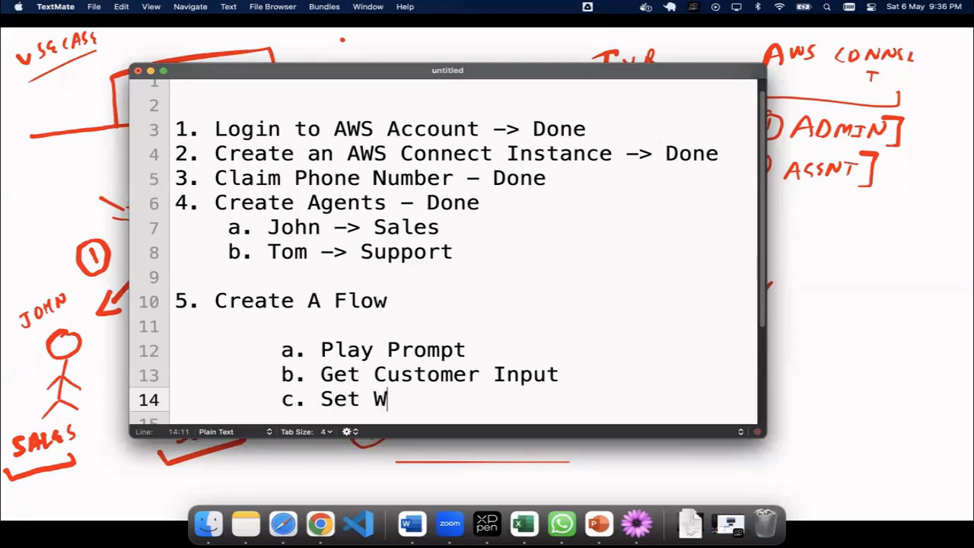
pyautogui.write('orking queue')
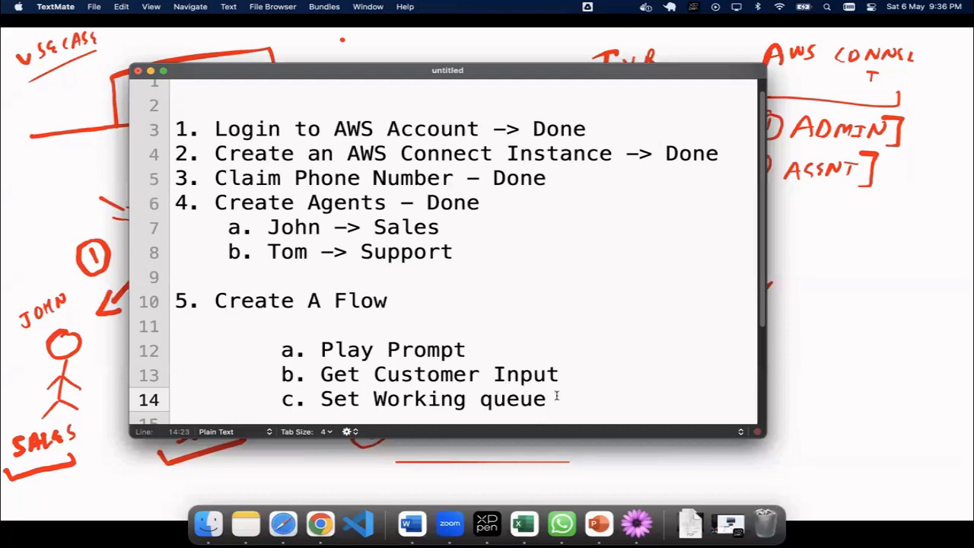
pyautogui.scroll(-2, 556, 395)
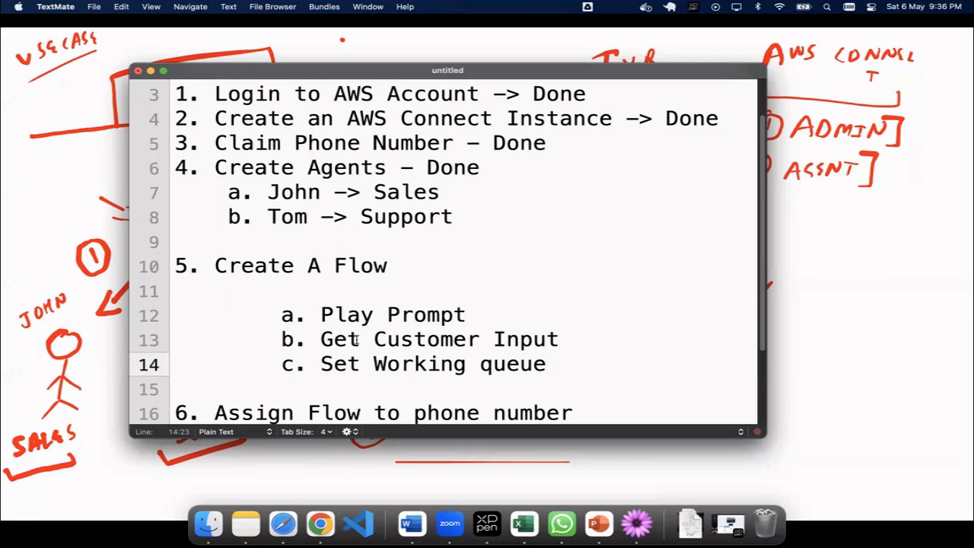
pyautogui.press('Return')
pyautogui.write('d. ')
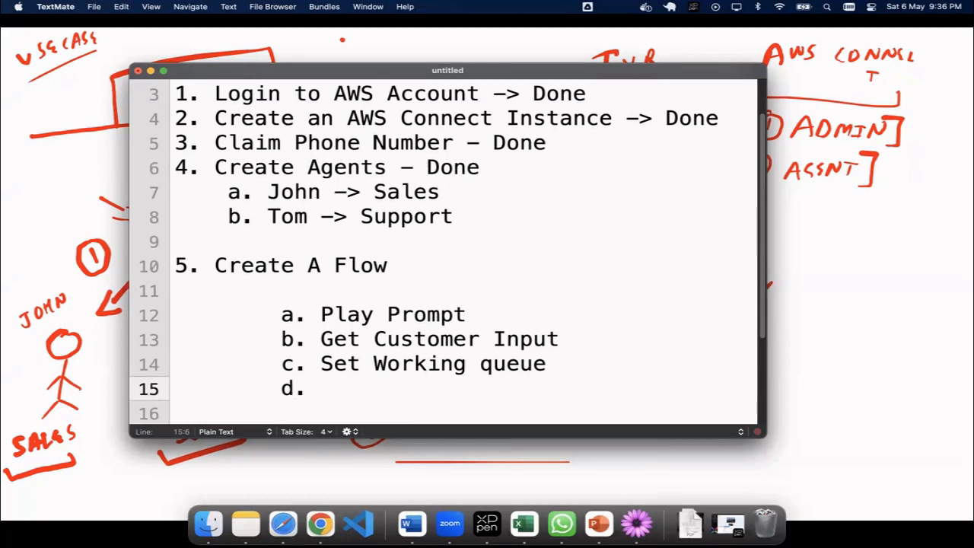
pyautogui.write('Agent')
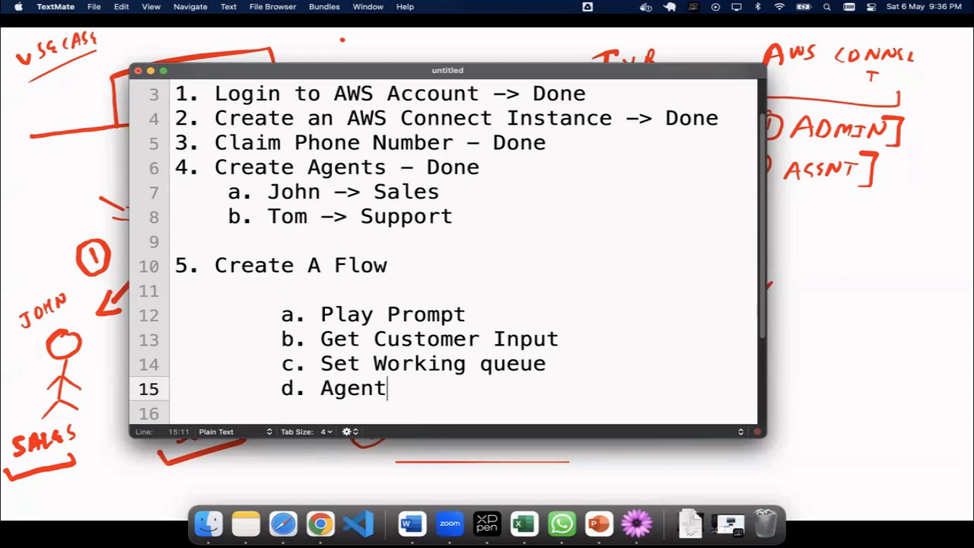
# Add the final sub-item "e. Disconnet" below "d. Agent".
pyautogui.press('Return')
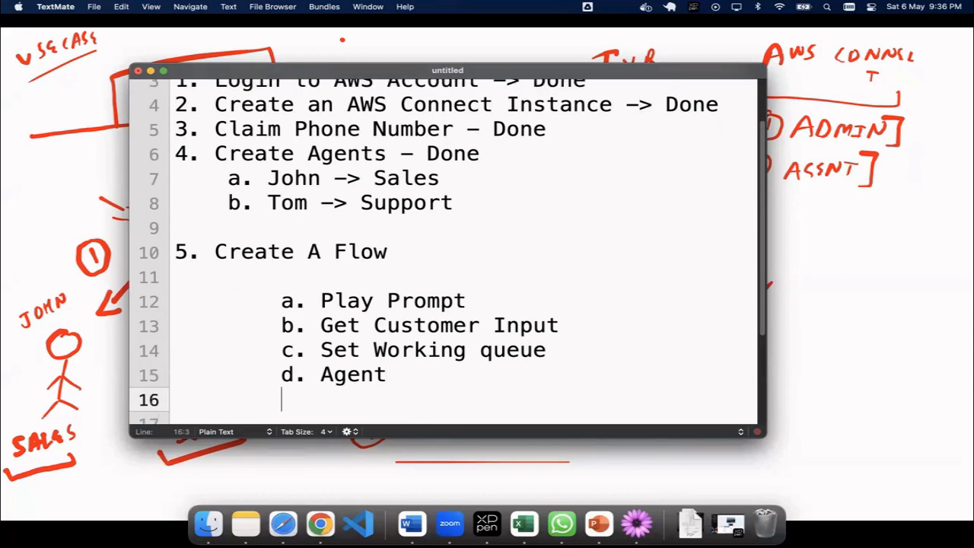
pyautogui.write('5')
pyautogui.press('BackSpace')
pyautogui.write('e. Disconnet')
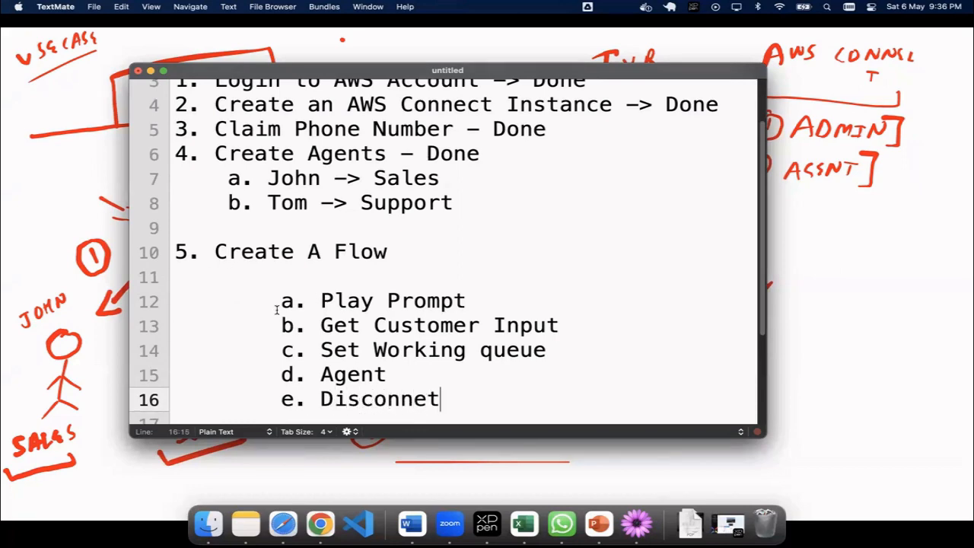
# Highlight sub-items a to e, compare them with the call sketch in PowerPoint, and return to the notes.
pyautogui.moveTo(280, 301); pyautogui.dragTo(448, 398)
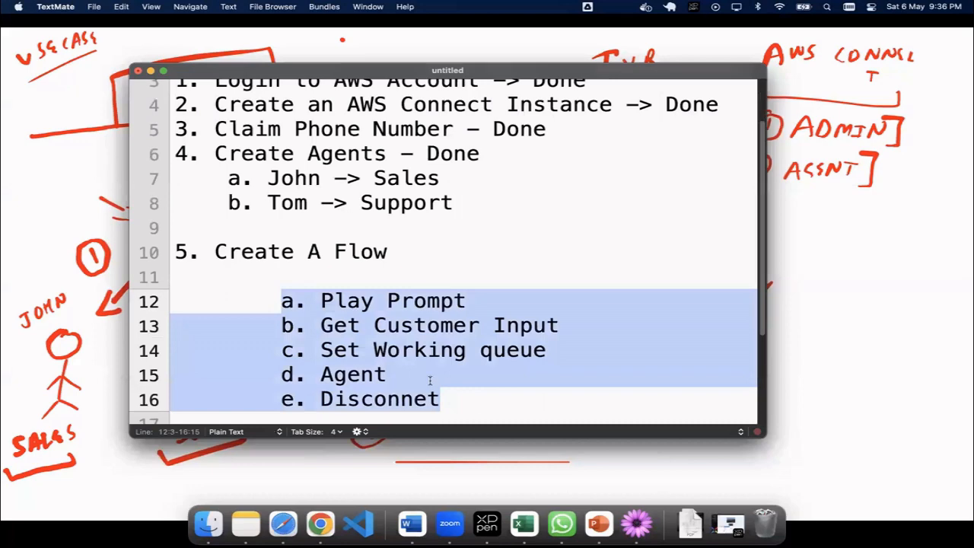
pyautogui.click(125, 316)
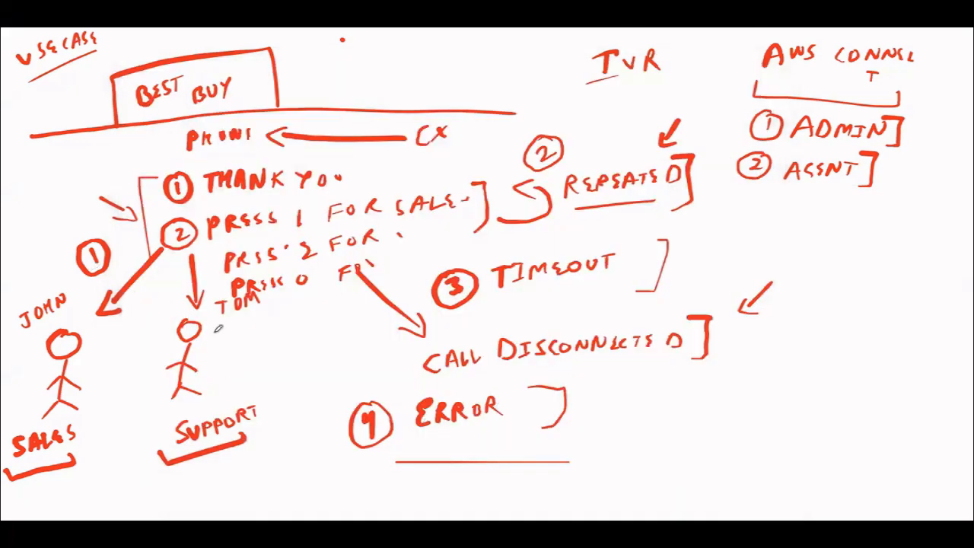
pyautogui.press('super+Tab')
pyautogui.click(404, 362)
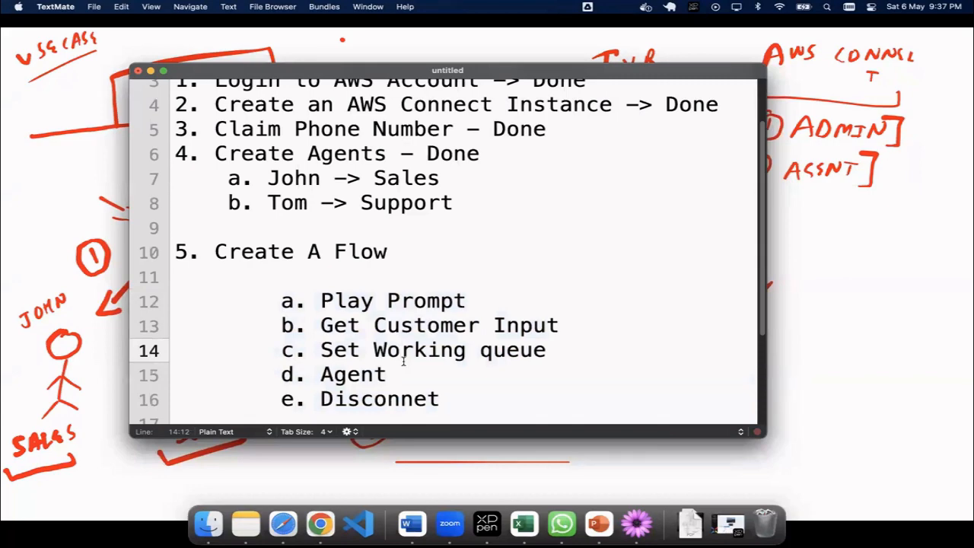
# Switch to Amazon Connect in Chrome and open the Flows page under Routing.
pyautogui.press('super+Tab')
pyautogui.press('super+Tab')
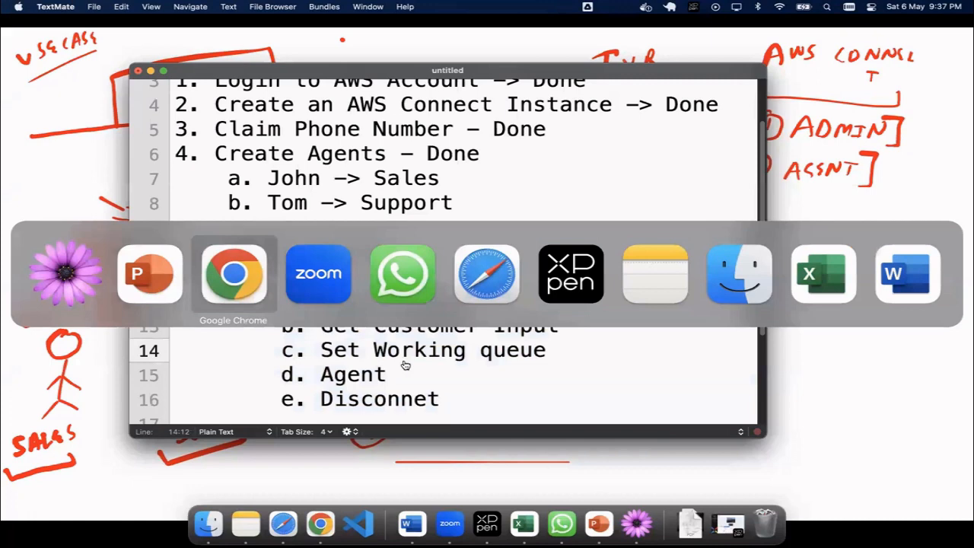
pyautogui.click(233, 279)
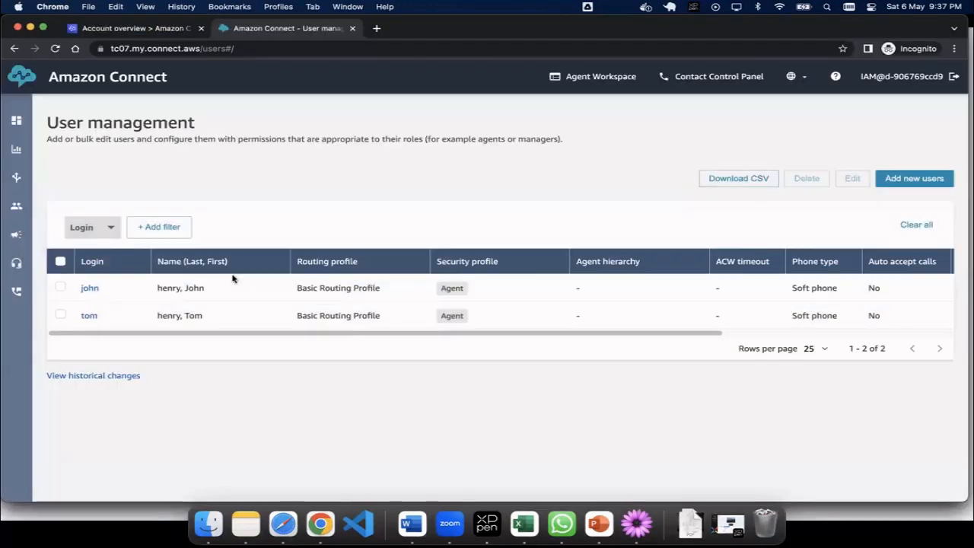
pyautogui.moveTo(21, 193)
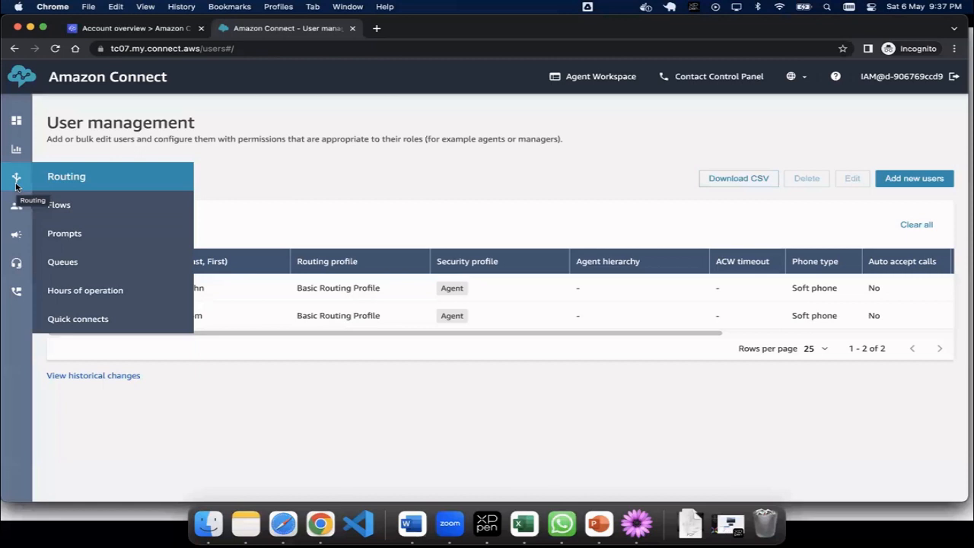
pyautogui.click(72, 215)
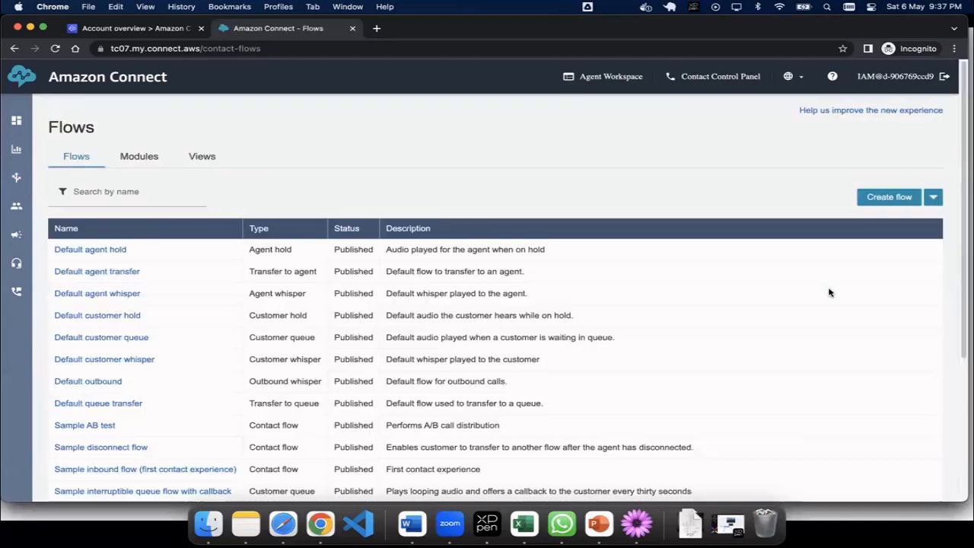
# Look through the existing flows and create a new blank inbound contact flow.
pyautogui.scroll(-5, 139, 342)
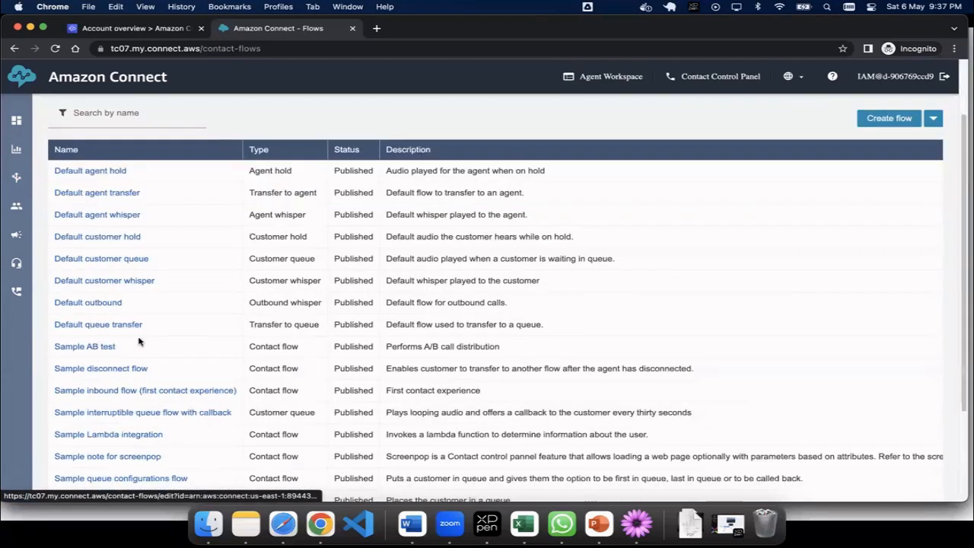
pyautogui.scroll(5, 140, 340)
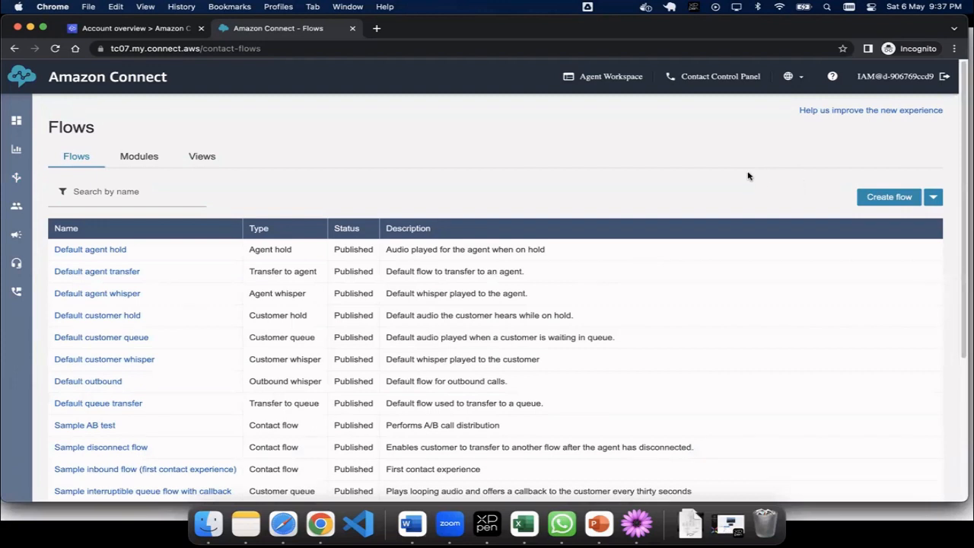
pyautogui.click(883, 199)
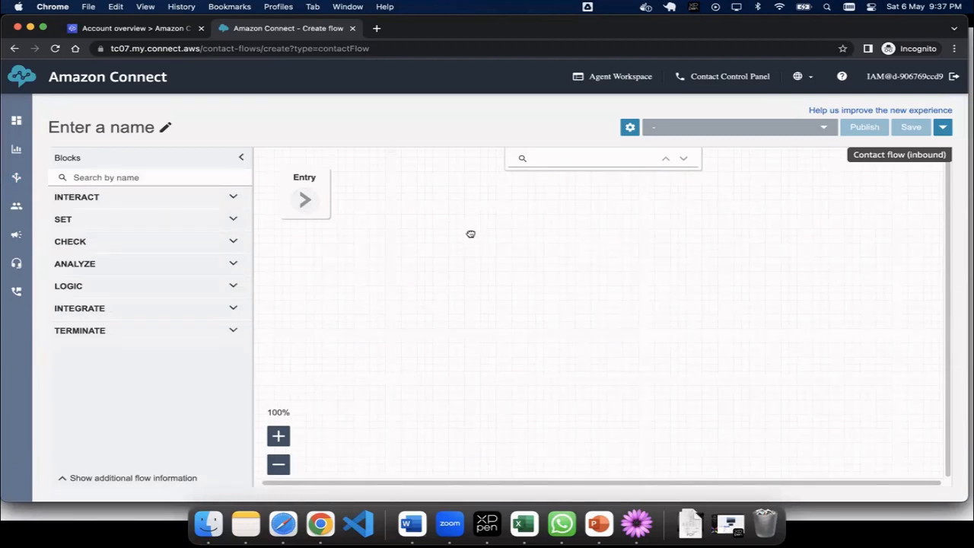
pyautogui.moveTo(472, 233); pyautogui.dragTo(477, 239)
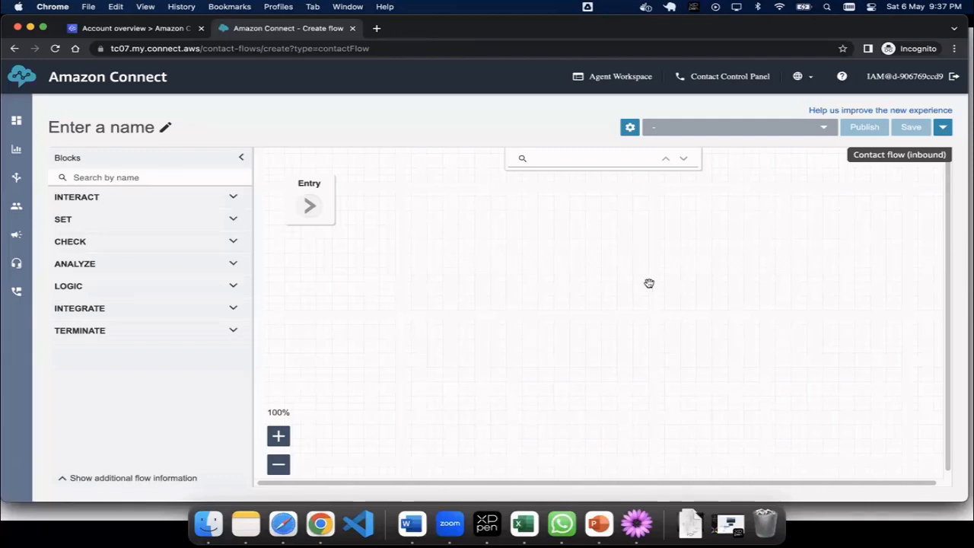
pyautogui.moveTo(526, 220); pyautogui.dragTo(546, 237)
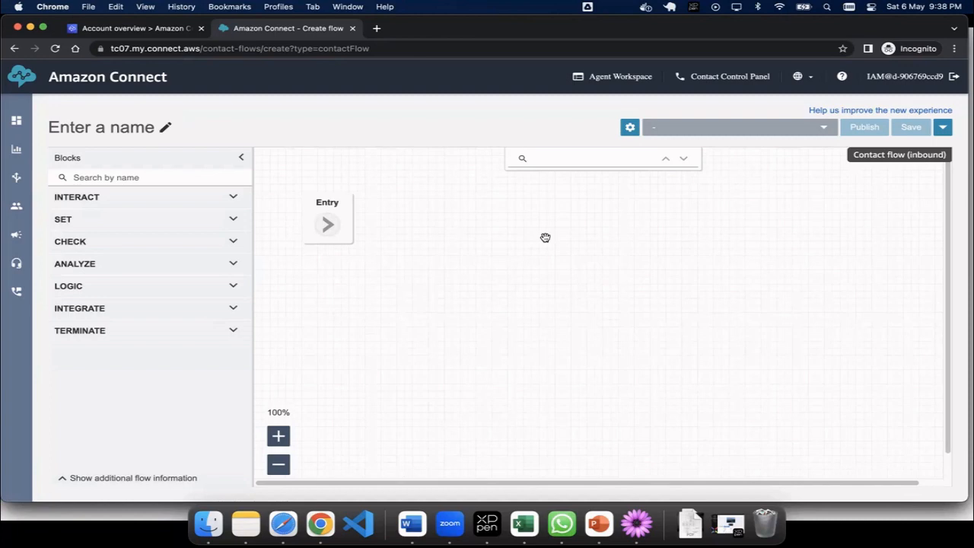
# Find the Play prompt block and place it on the canvas beside the Entry block.
pyautogui.click(127, 178)
pyautogui.write('play')
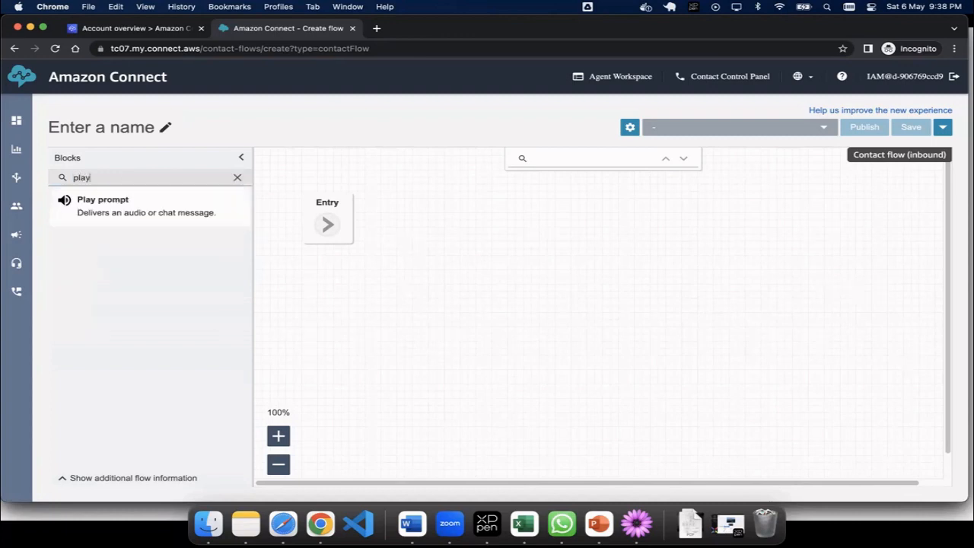
pyautogui.write(' pro')
pyautogui.moveTo(133, 207); pyautogui.dragTo(481, 193)
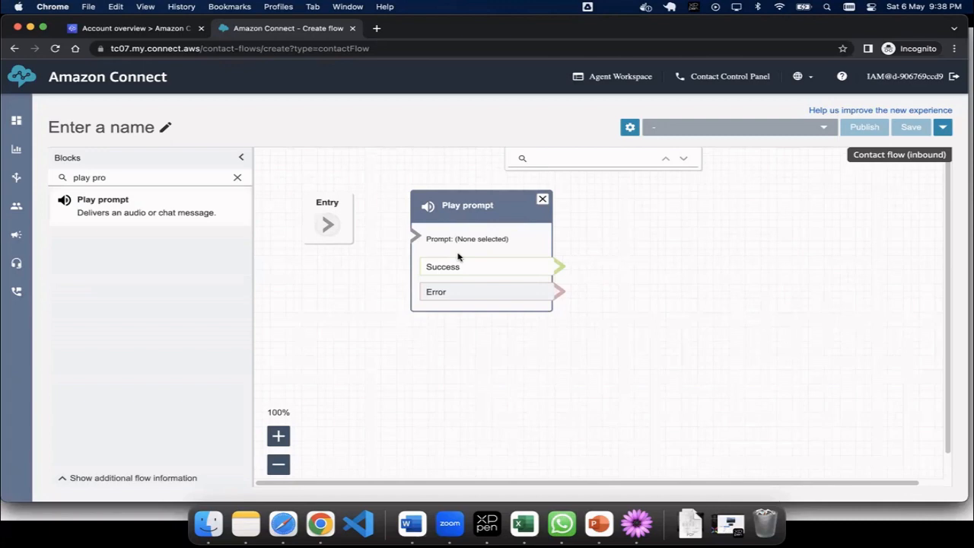
# Set the Play prompt block to manual text-to-speech with a greeting starting "Thank you for contacting Best Buy" and save it.
pyautogui.click(462, 206)
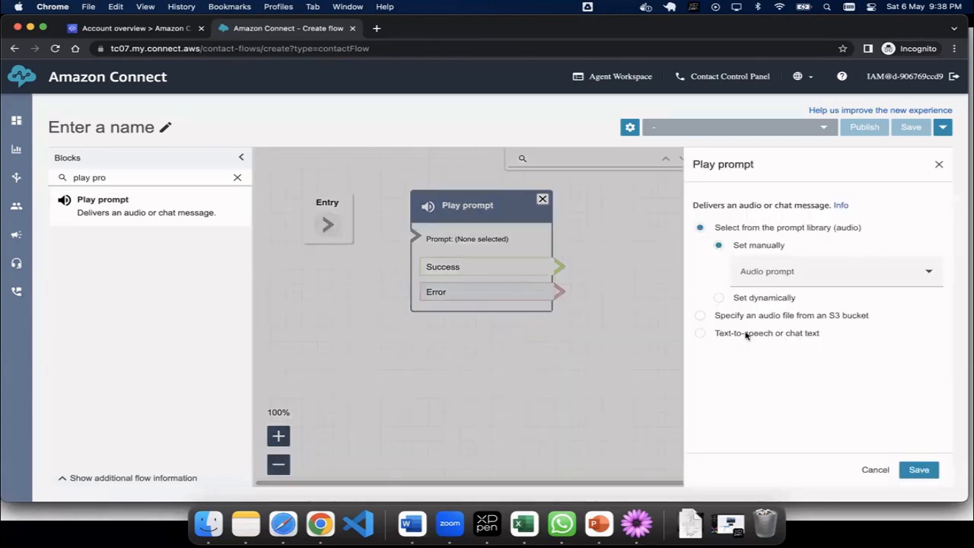
pyautogui.click(701, 332)
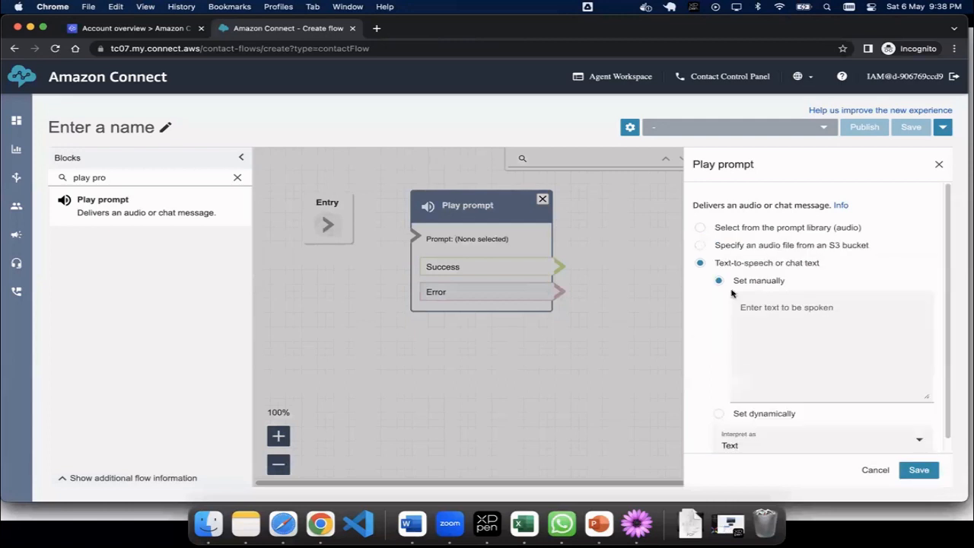
pyautogui.click(769, 307)
pyautogui.write('Than')
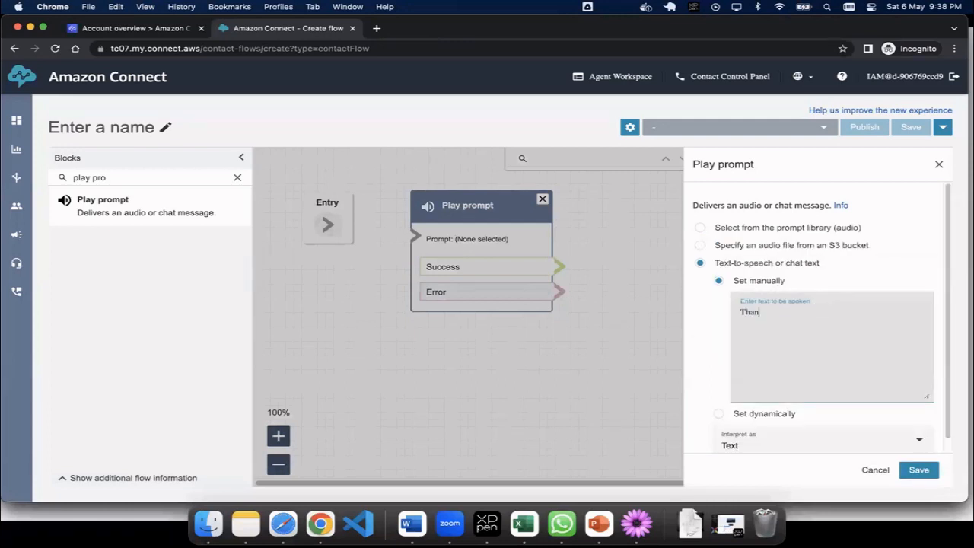
pyautogui.write('k you for contacting Best Buy S')
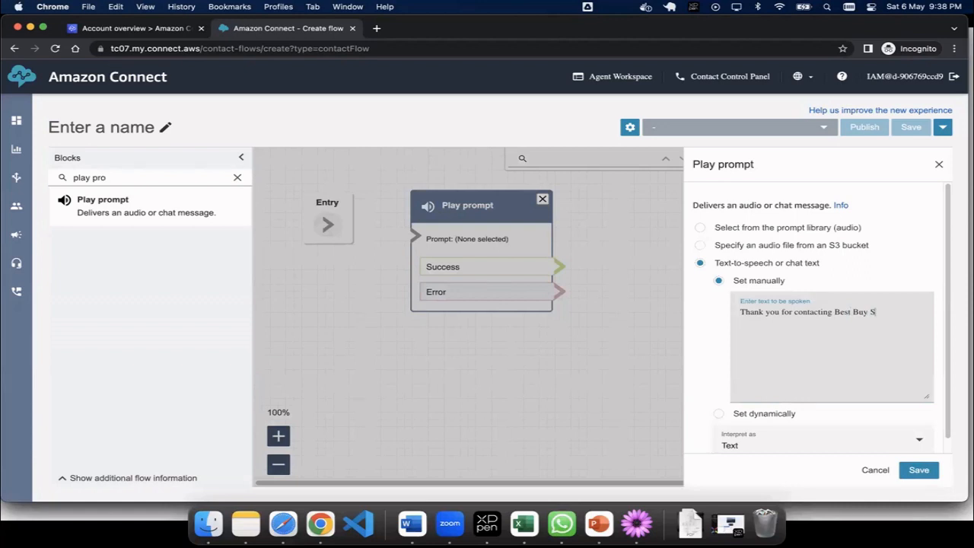
pyautogui.write('.')
pyautogui.click(919, 470)
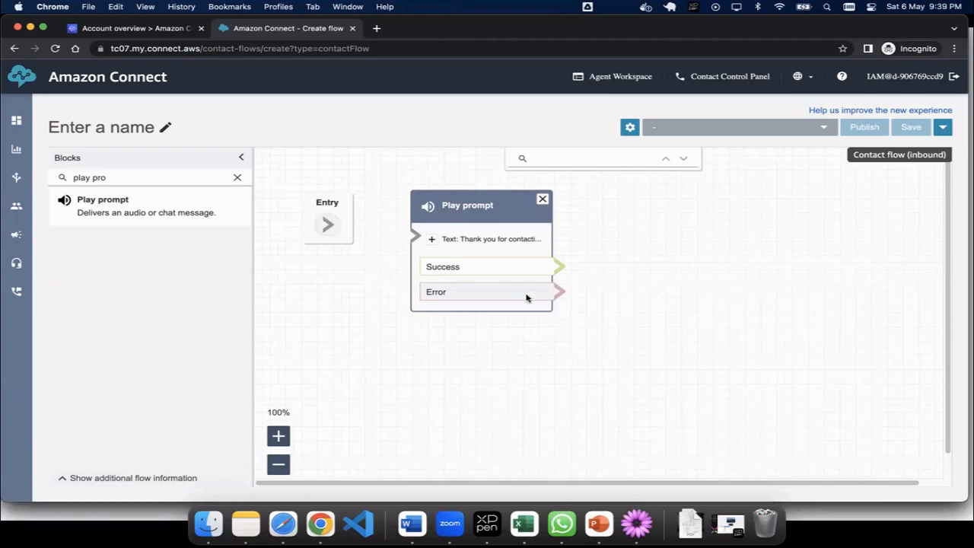
# Find the Get customer input block and place it on the canvas after the Play prompt block.
pyautogui.moveTo(135, 179); pyautogui.dragTo(55, 180)
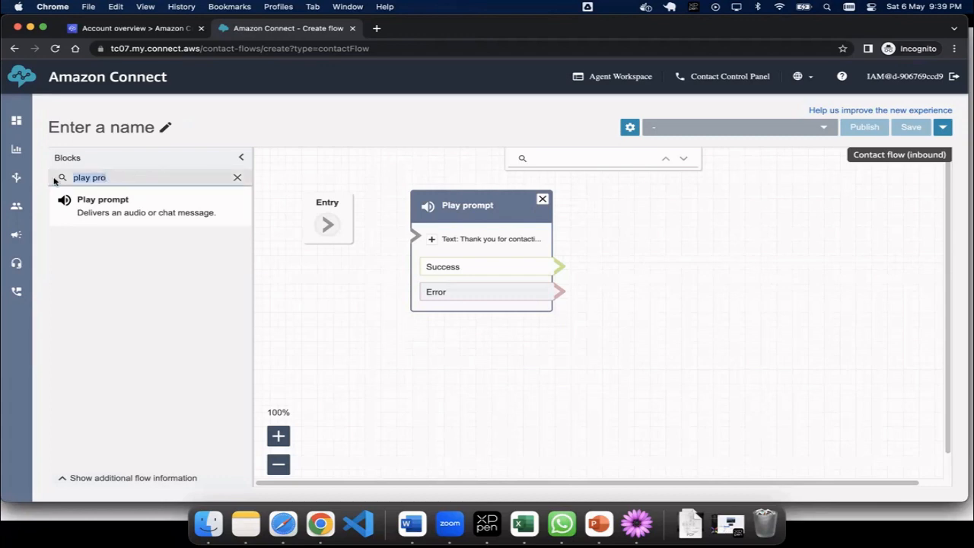
pyautogui.write('customer')
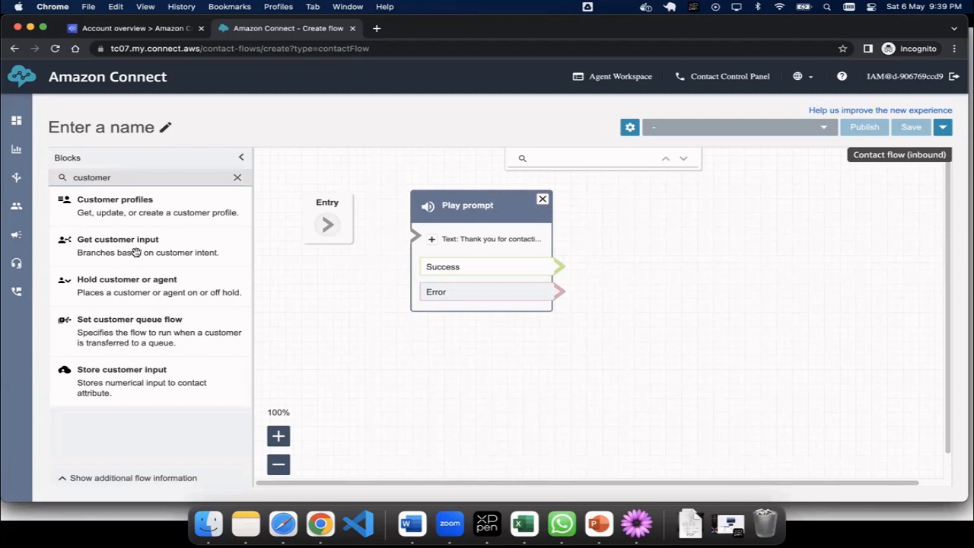
pyautogui.moveTo(143, 248); pyautogui.dragTo(690, 192)
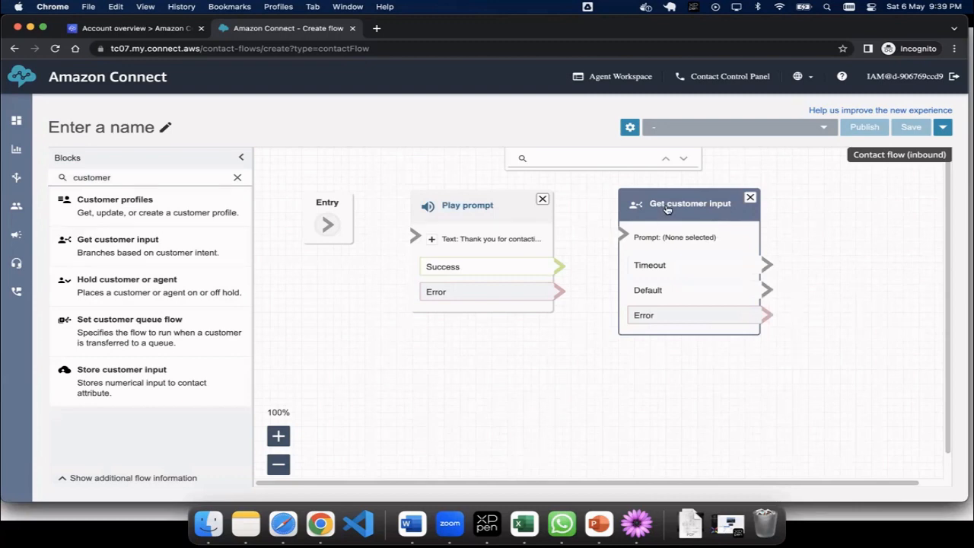
# Set the Get customer input block's manual text-to-speech message to "Press 1 for Best Buy Sales. Press 2 for Support Center".
pyautogui.click(667, 209)
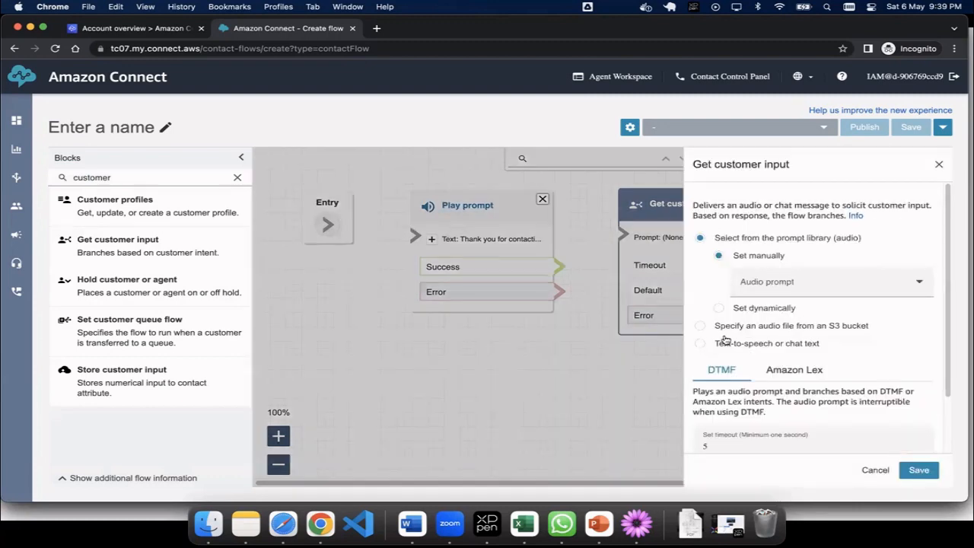
pyautogui.click(701, 343)
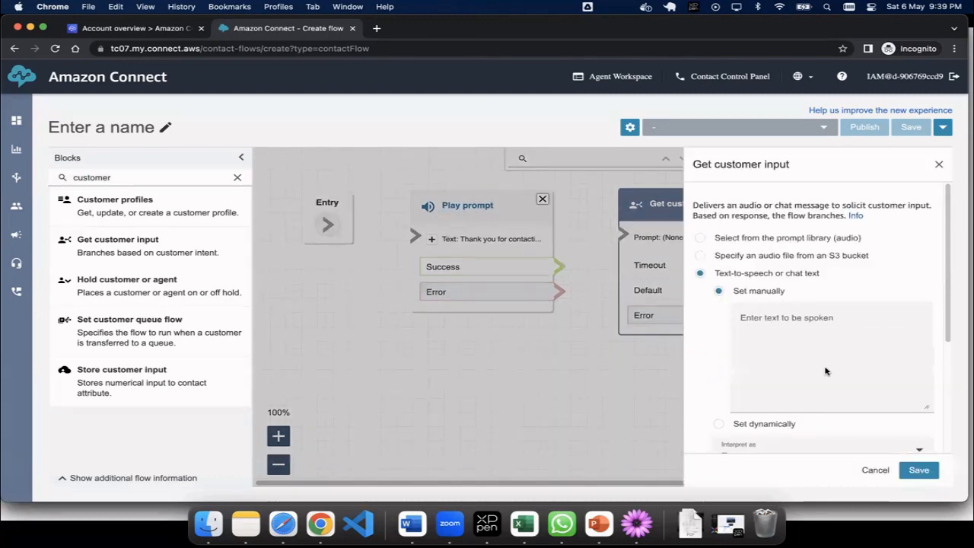
pyautogui.click(789, 339)
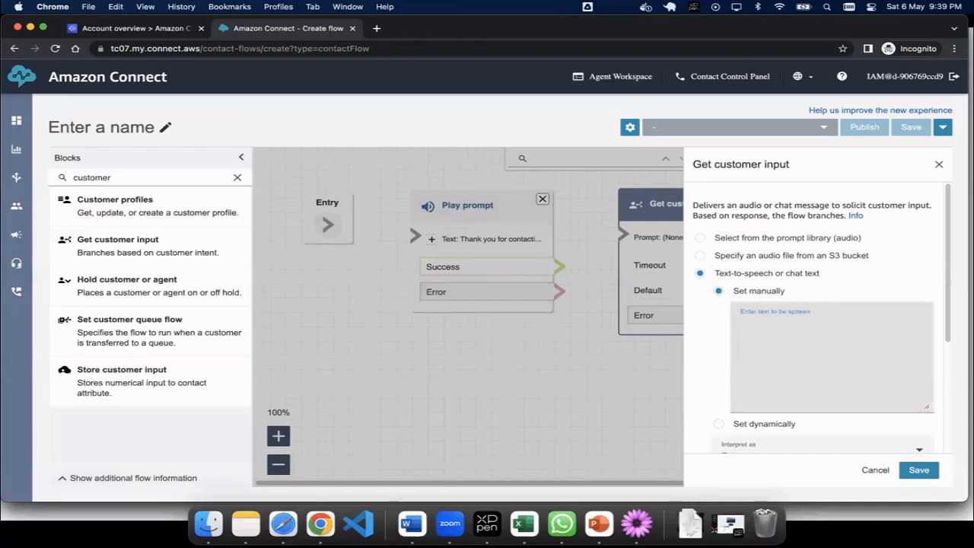
pyautogui.write('Press 1 for Best Bu')
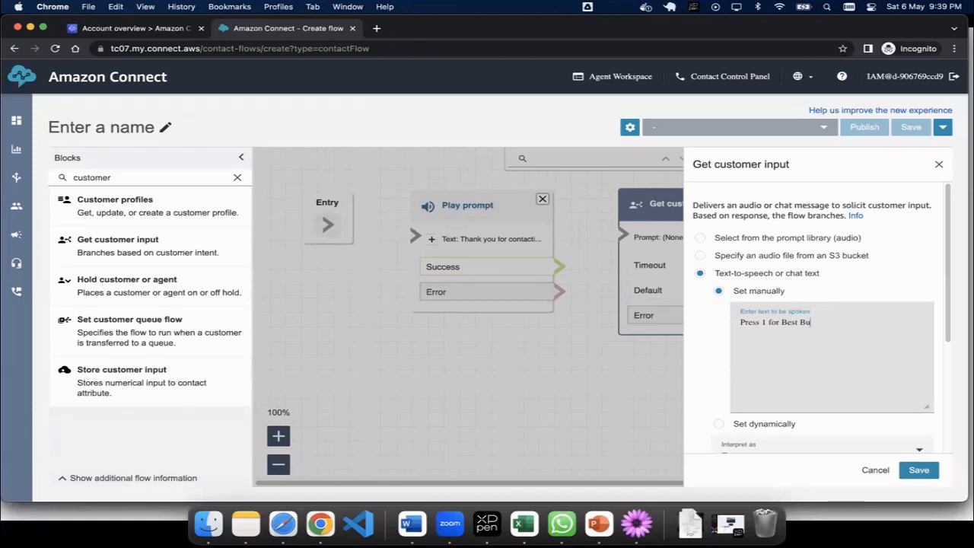
pyautogui.write('Sales')
pyautogui.press('BackSpace')
pyautogui.write('t Tea')
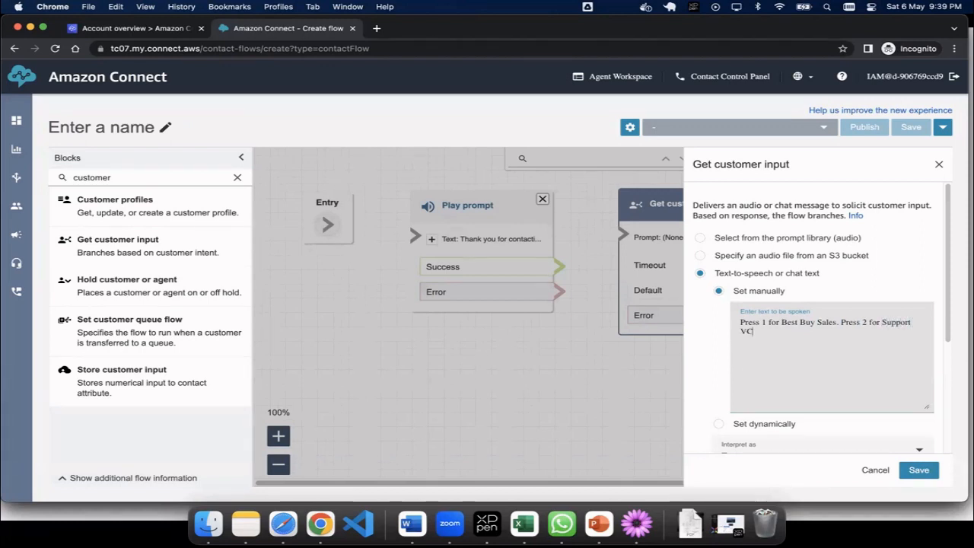
pyautogui.press('BackSpace')
pyautogui.press('BackSpace')
pyautogui.press('BackSpace')
pyautogui.write('Cen')
# Add and save DTMF conditions for options 1 and 2 in the Get customer input block, and expand its message on the canvas.
pyautogui.scroll(-5, 888, 341)
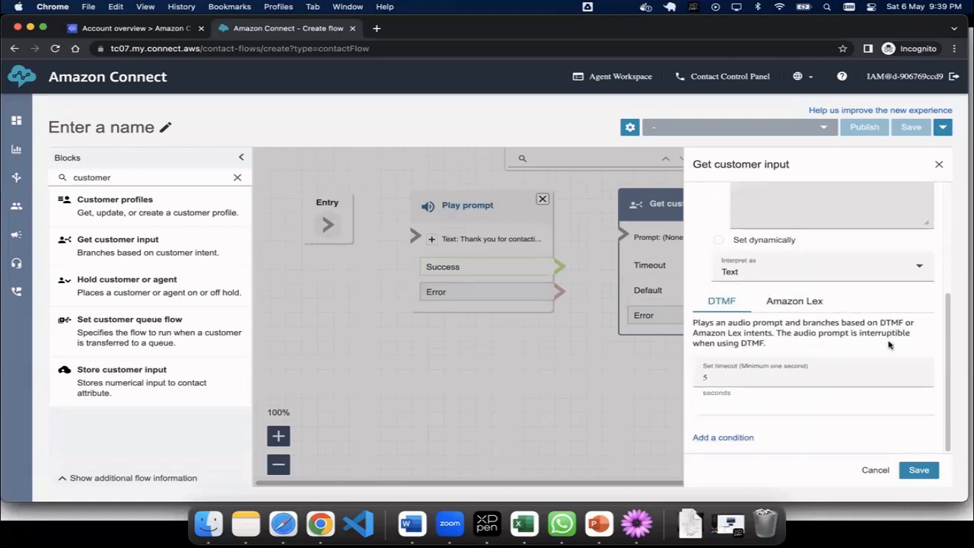
pyautogui.click(746, 440)
pyautogui.scroll(-2, 767, 411)
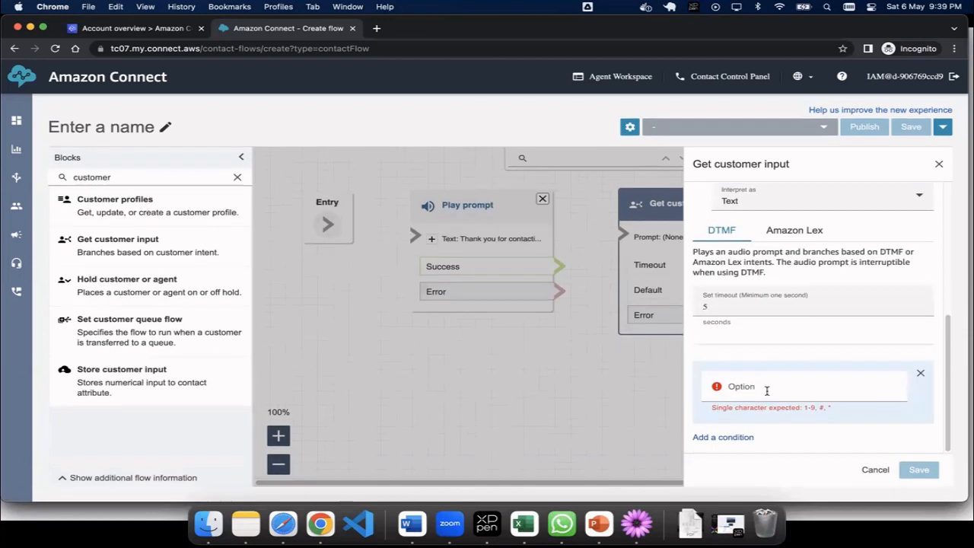
pyautogui.click(770, 394)
pyautogui.write('1')
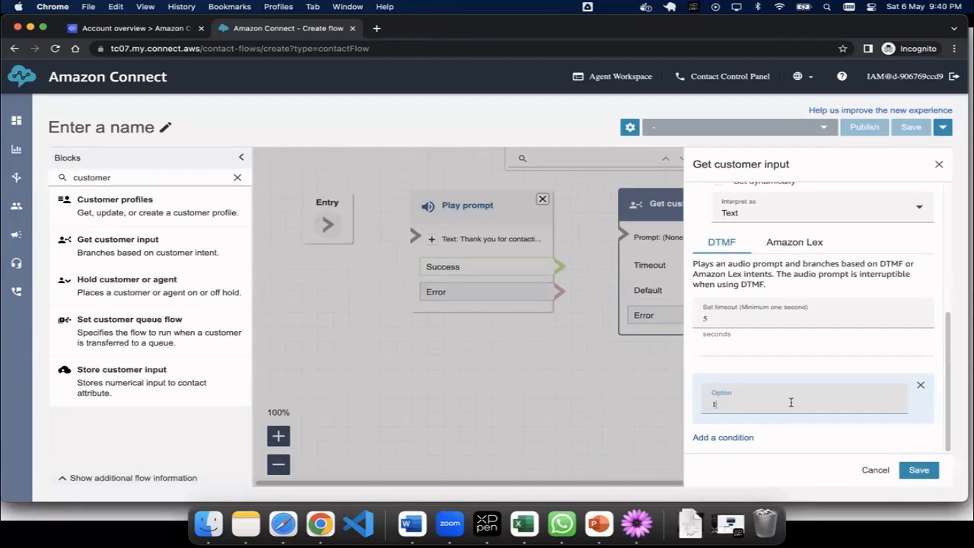
pyautogui.click(723, 439)
pyautogui.scroll(-2, 735, 437)
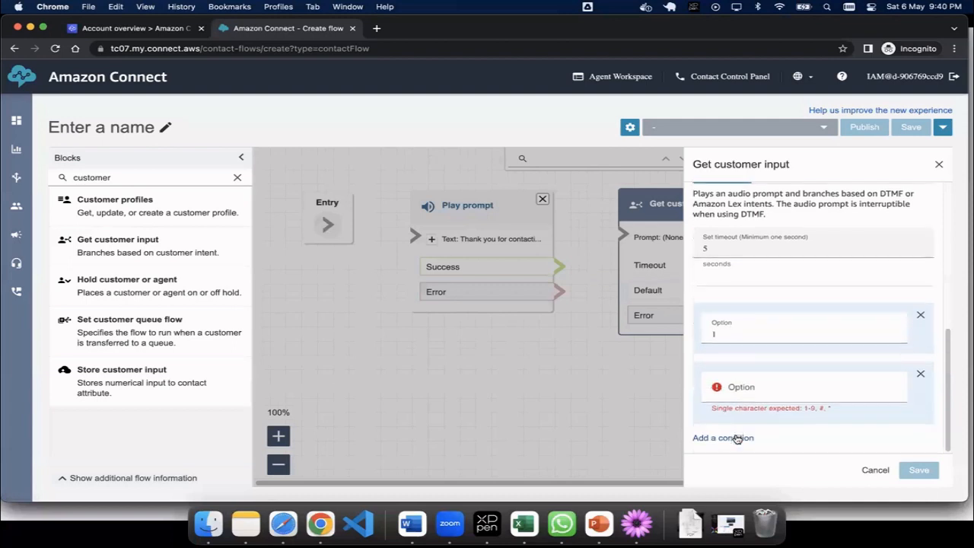
pyautogui.click(748, 394)
pyautogui.write('2')
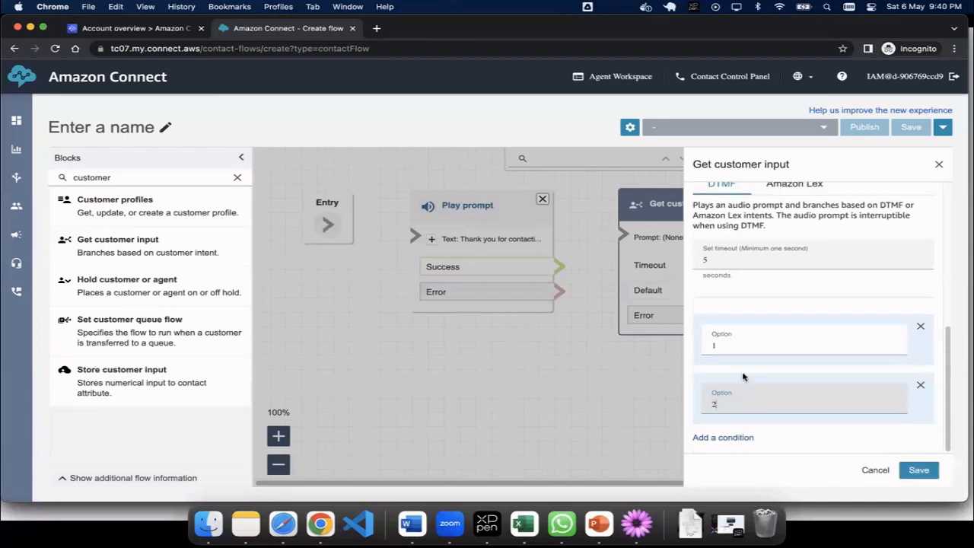
pyautogui.moveTo(729, 345); pyautogui.dragTo(687, 348)
pyautogui.moveTo(729, 402); pyautogui.dragTo(697, 408)
pyautogui.click(919, 470)
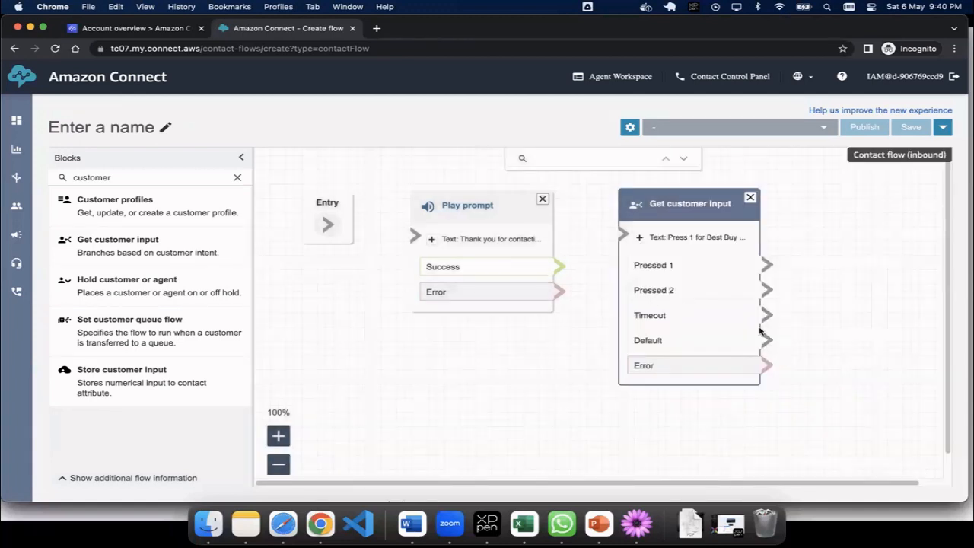
pyautogui.click(639, 237)
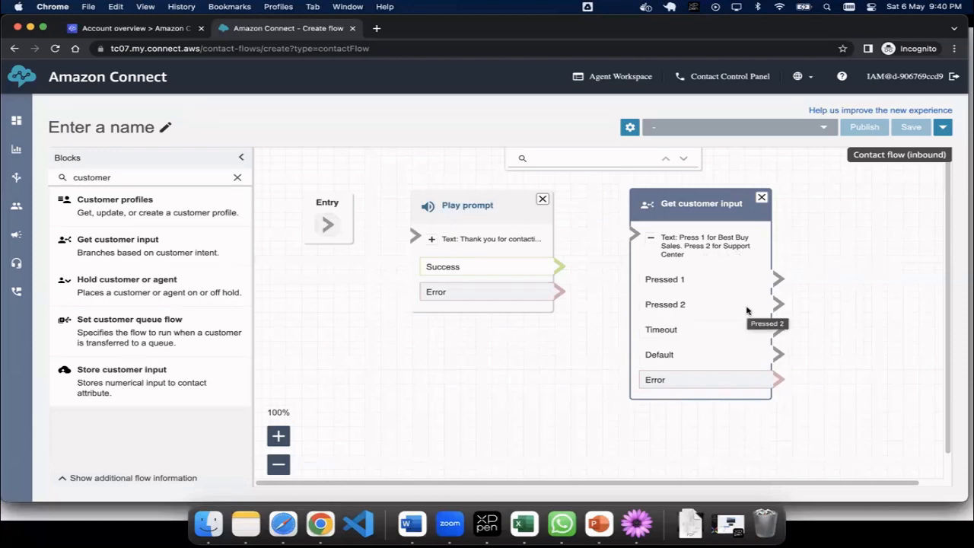
# Place a Set working queue block after the Get customer input block and connect the Pressed 1 branch to it.
pyautogui.hscroll(3, 901, 308)
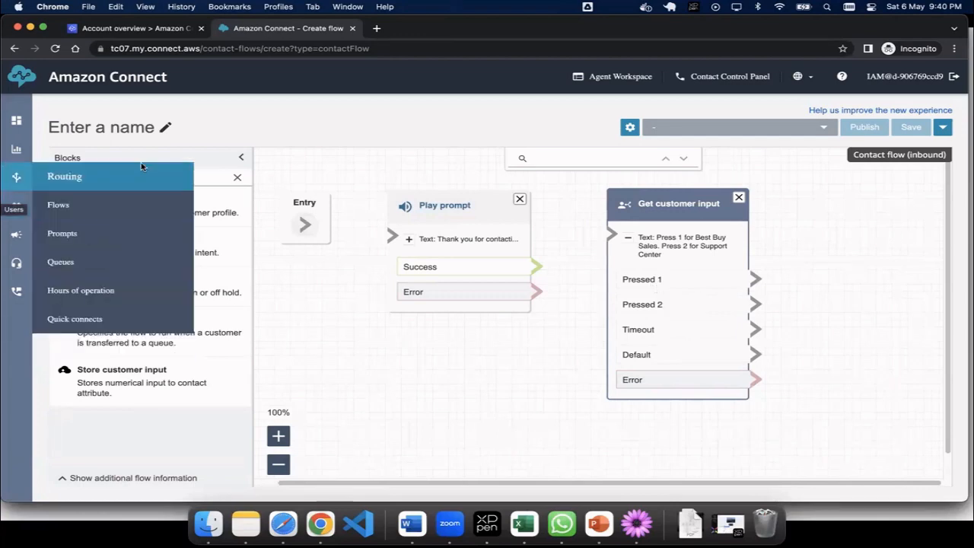
pyautogui.doubleClick(188, 178)
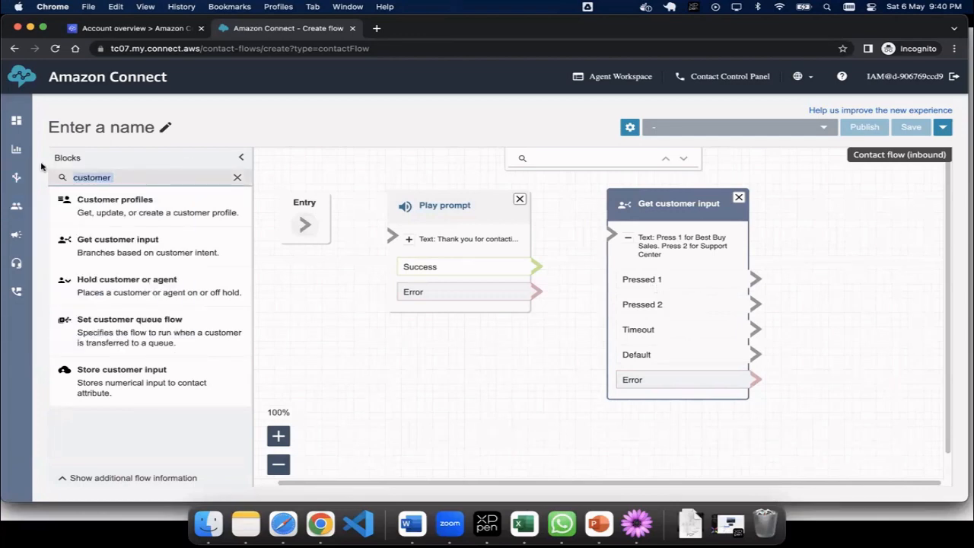
pyautogui.write('Set working')
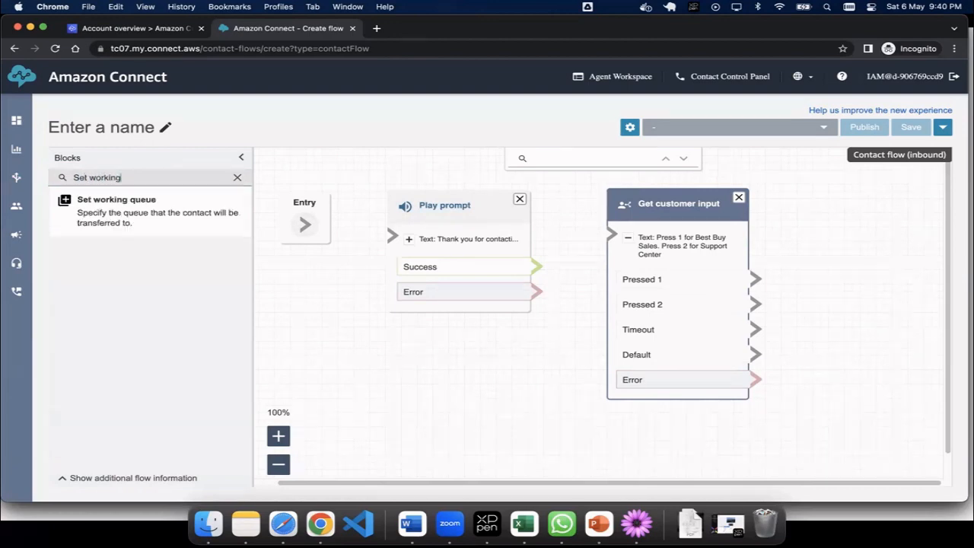
pyautogui.moveTo(111, 204); pyautogui.dragTo(872, 192)
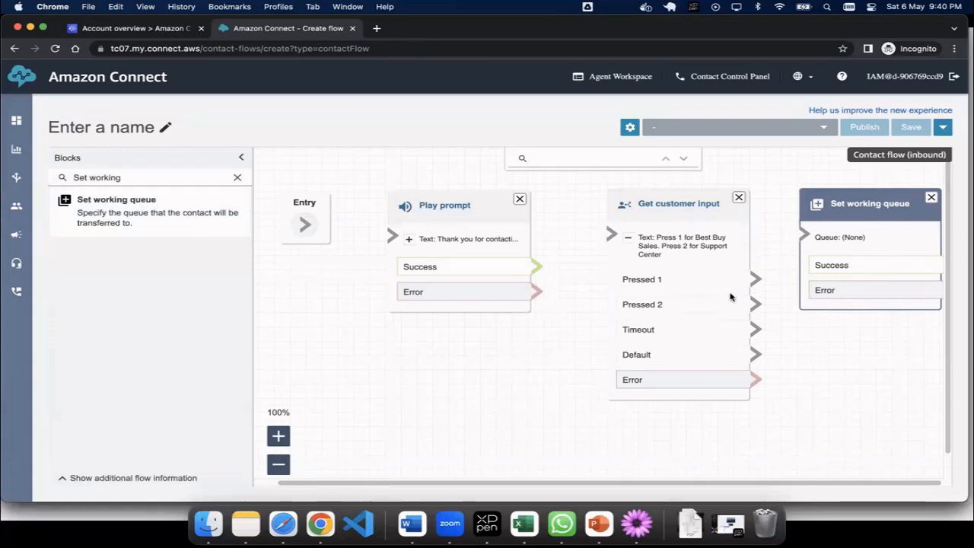
pyautogui.moveTo(755, 278); pyautogui.dragTo(802, 238)
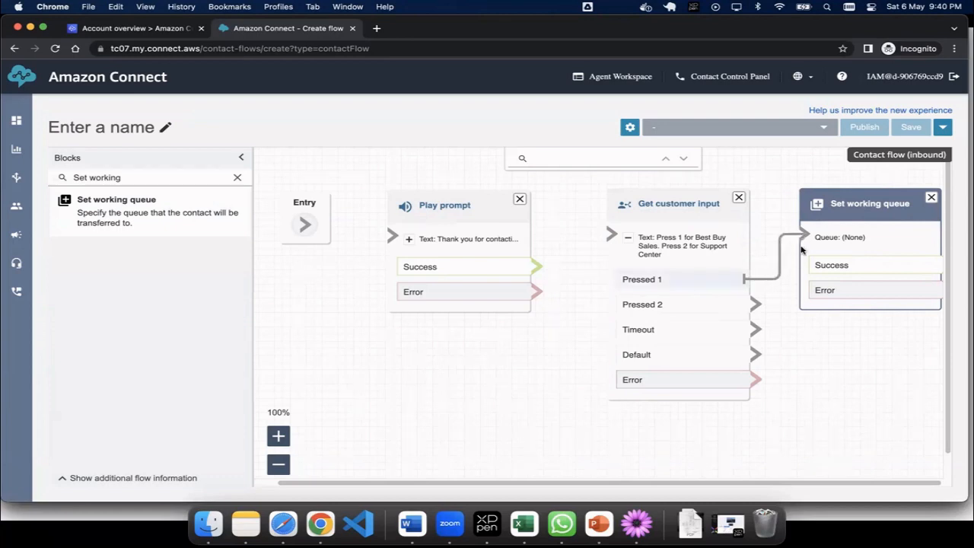
# Place a second Set working queue block below the first one and connect the Pressed 2 branch to it.
pyautogui.moveTo(333, 226); pyautogui.dragTo(873, 340)
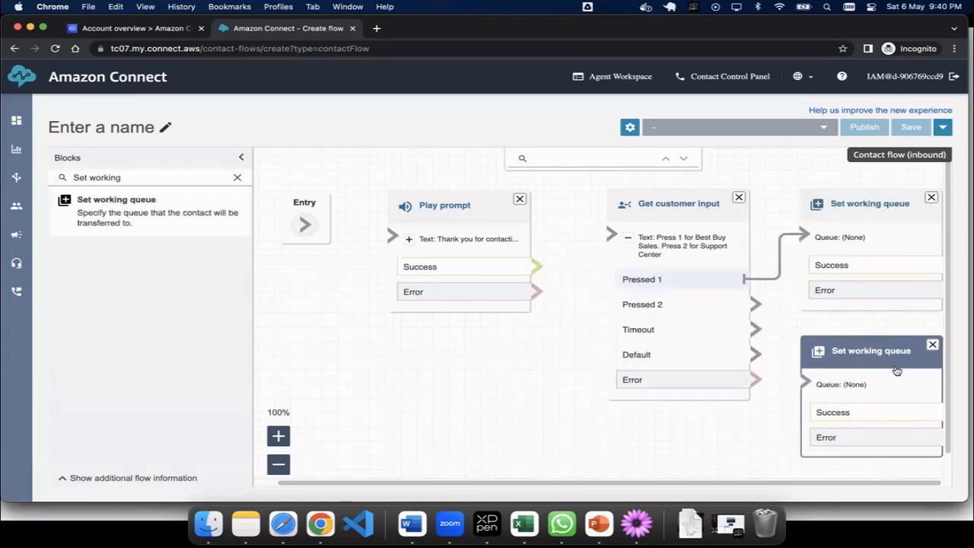
pyautogui.rightClick(746, 412)
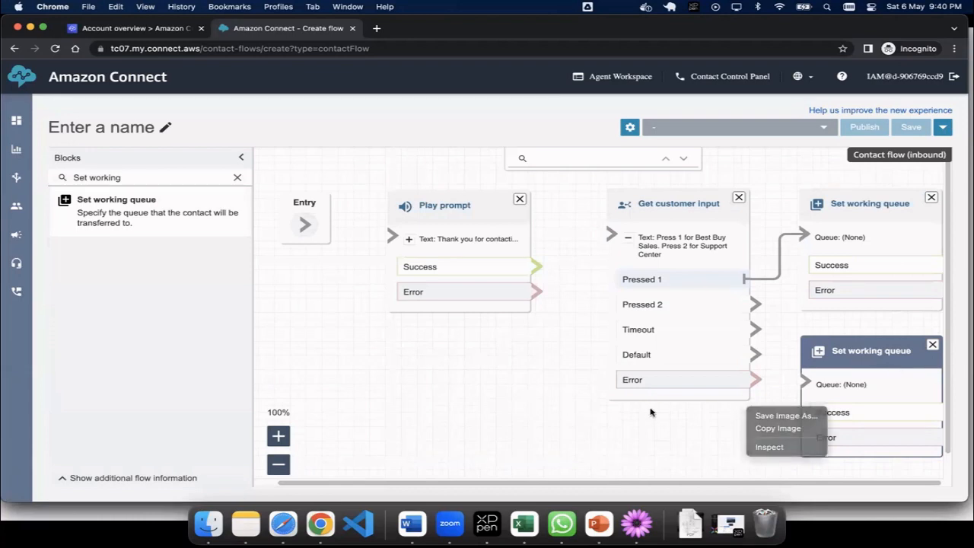
pyautogui.click(684, 431)
pyautogui.moveTo(684, 431); pyautogui.dragTo(643, 430)
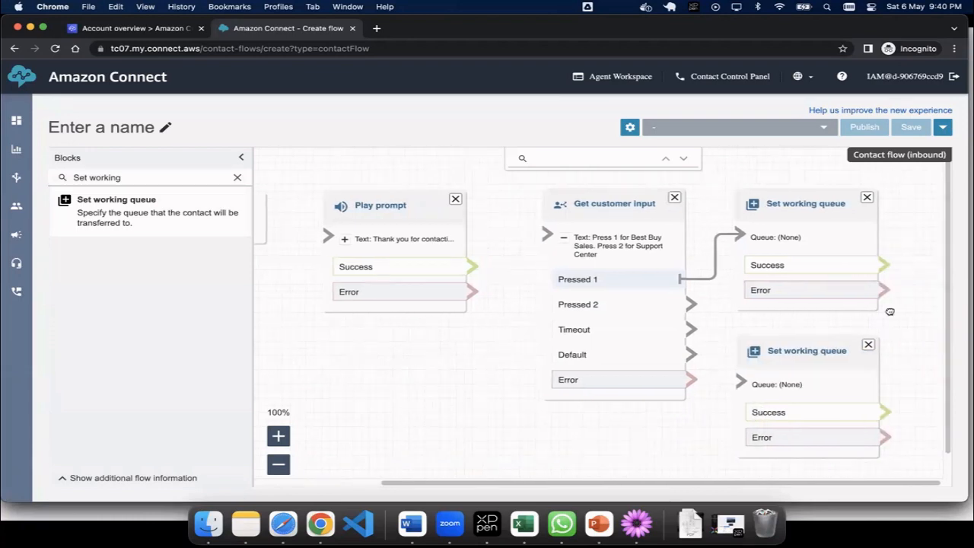
pyautogui.scroll(-2, 889, 314)
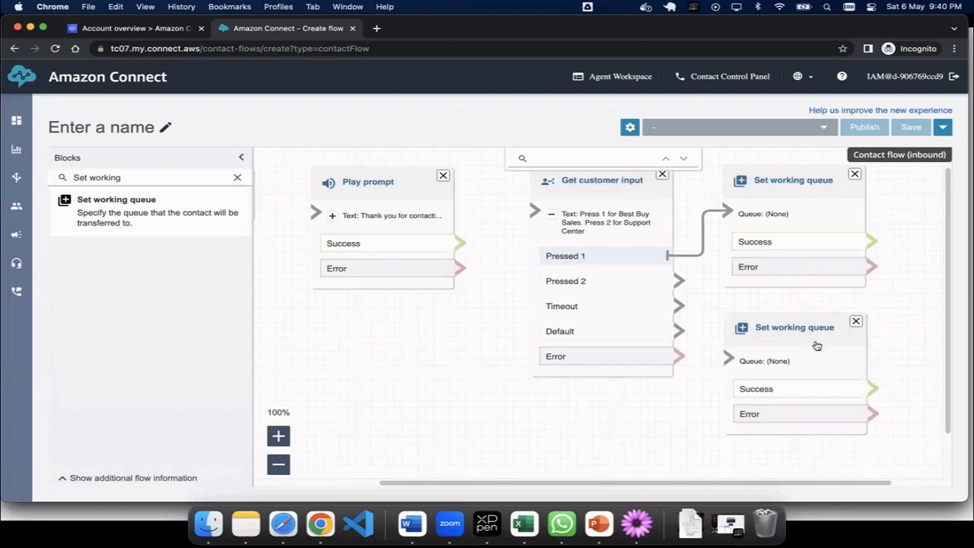
pyautogui.moveTo(676, 280); pyautogui.dragTo(738, 347)
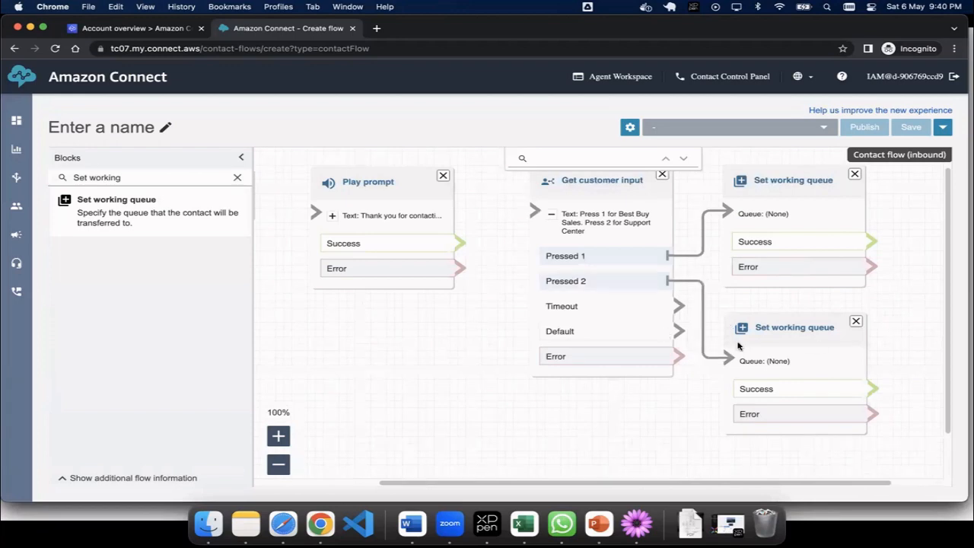
# Set the Pressed 1 branch's Set working queue block to route by agent, manually choosing the sales agent, and save it.
pyautogui.click(792, 182)
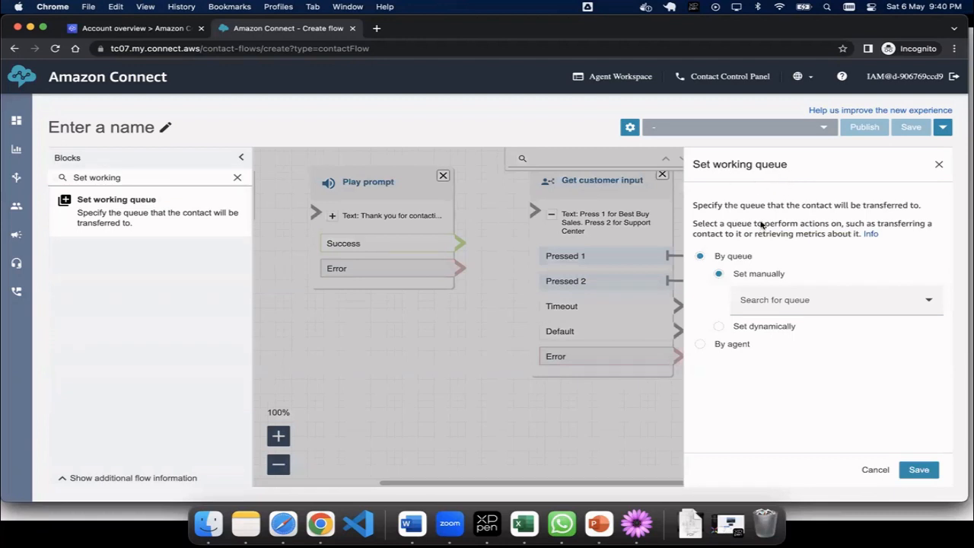
pyautogui.click(717, 344)
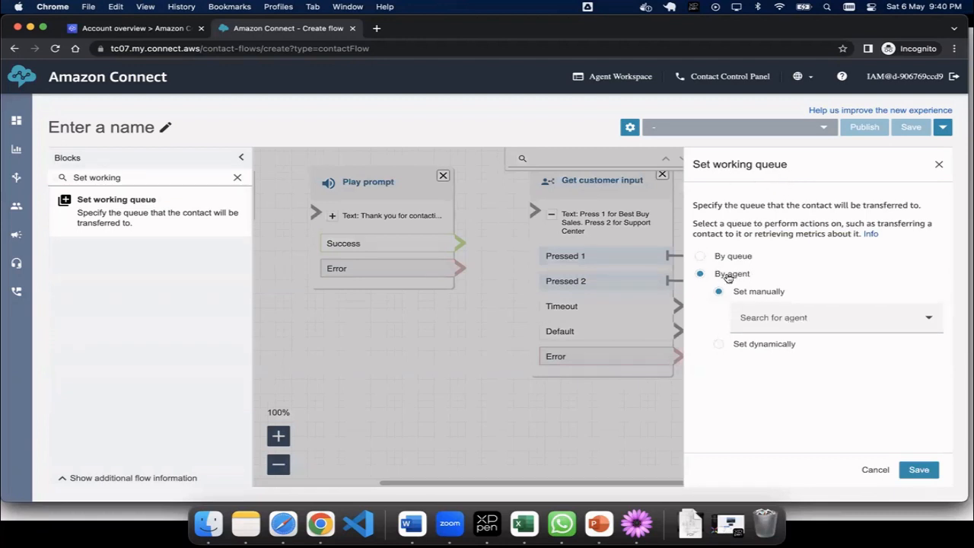
pyautogui.click(817, 319)
pyautogui.click(809, 347)
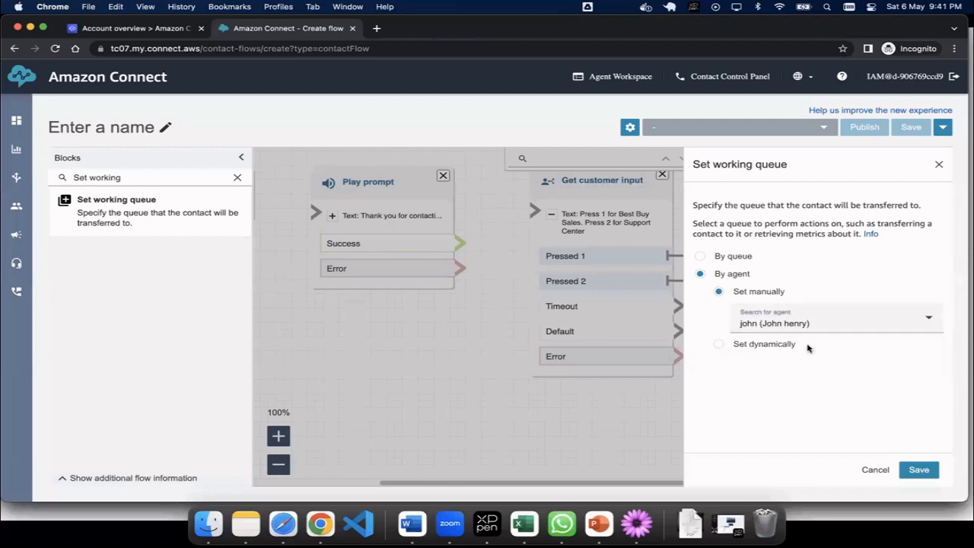
pyautogui.click(919, 470)
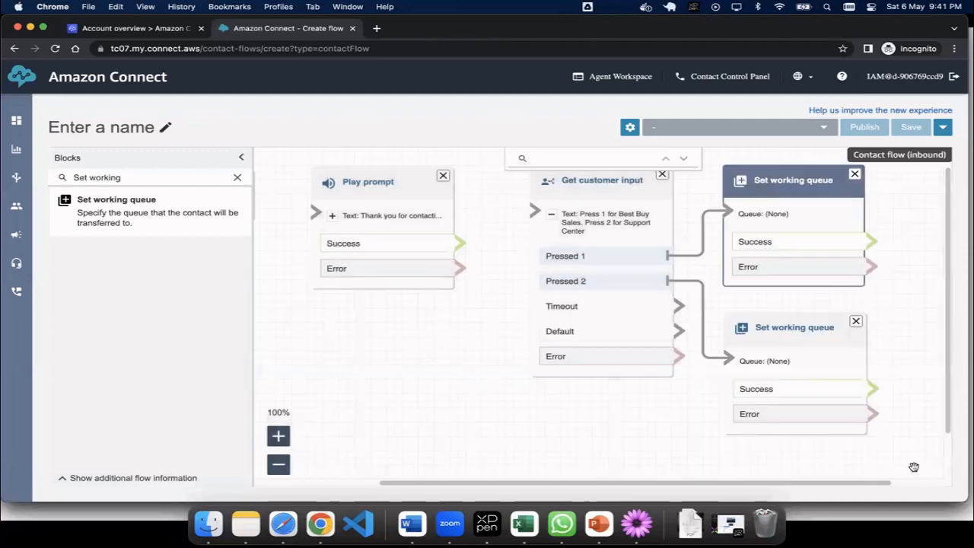
# Set the Pressed 2 branch's Set working queue block to route by agent, manually choosing the support agent, and save it.
pyautogui.click(794, 331)
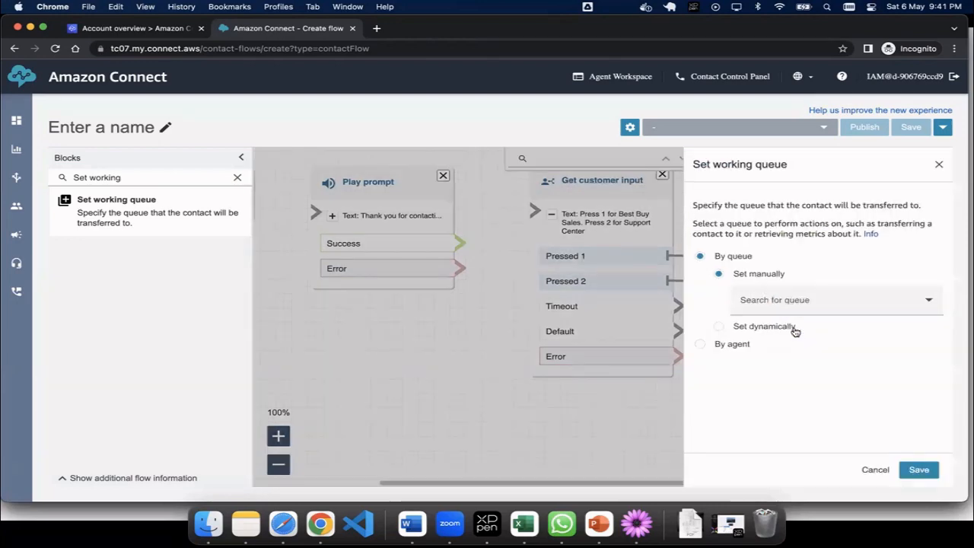
pyautogui.click(725, 343)
pyautogui.click(777, 327)
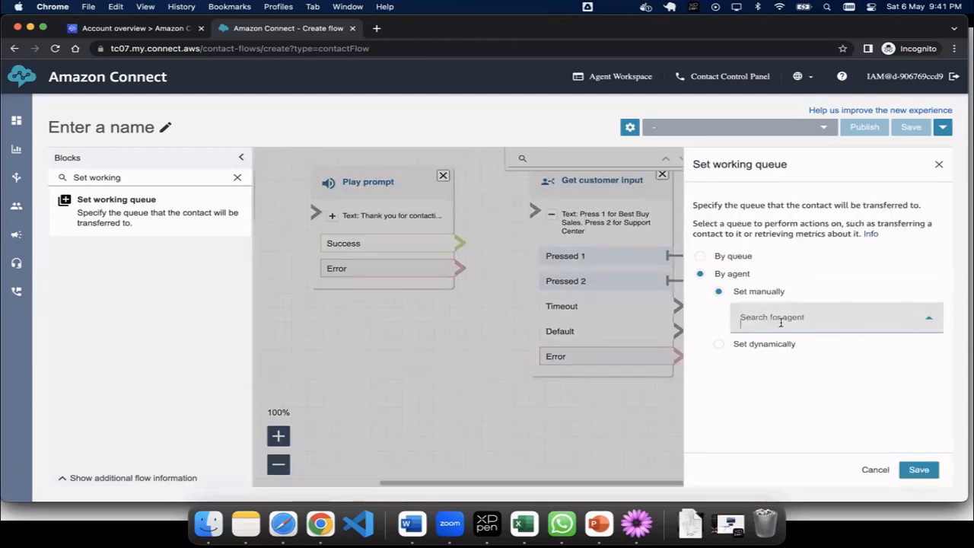
pyautogui.click(814, 368)
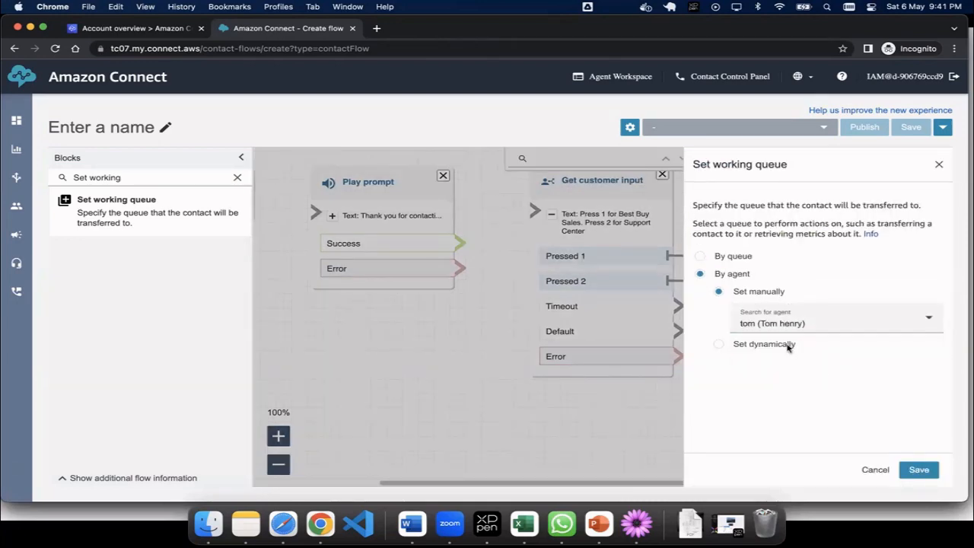
pyautogui.click(930, 470)
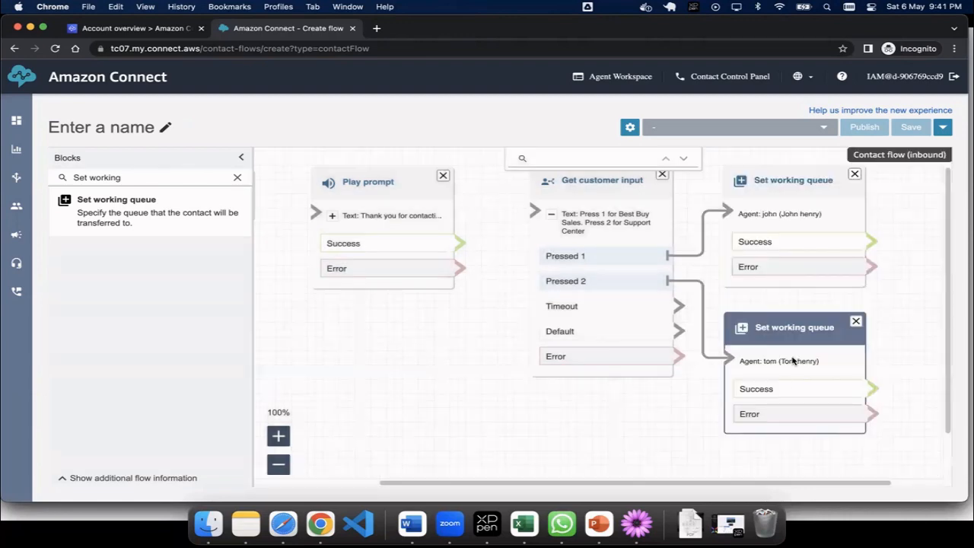
# Place a Transfer to queue block after the two Set working queue blocks and connect both of their Success branches to it.
pyautogui.moveTo(891, 298); pyautogui.dragTo(754, 300)
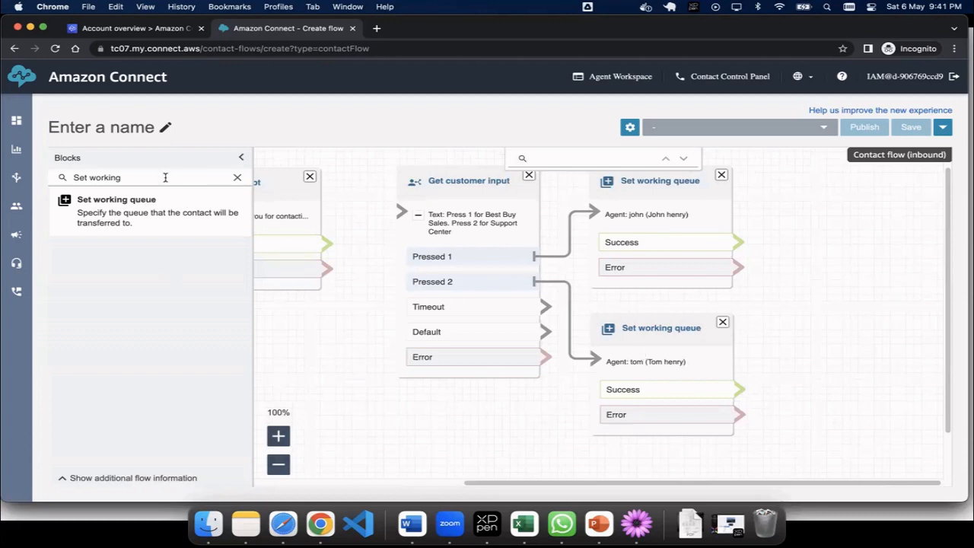
pyautogui.moveTo(168, 177); pyautogui.dragTo(41, 181)
pyautogui.write('Trans')
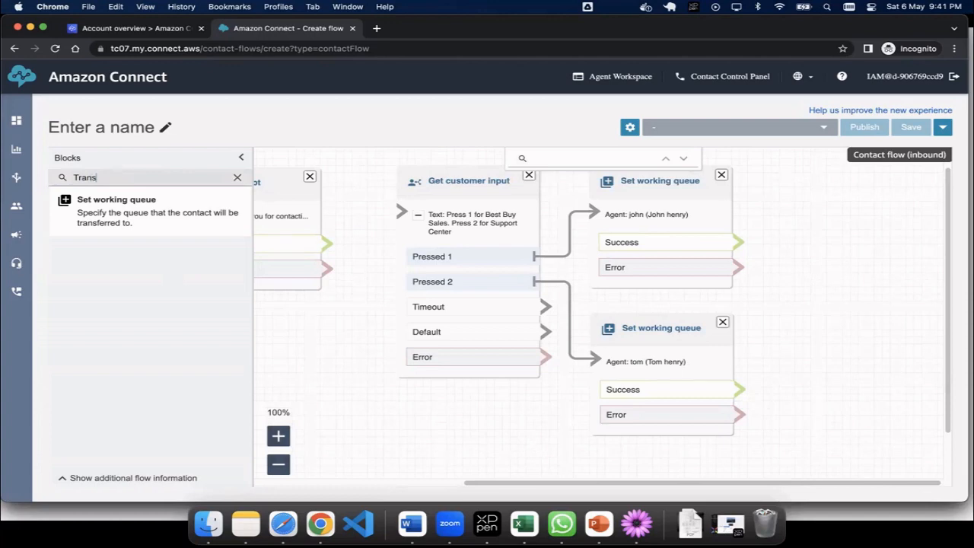
pyautogui.write('fer')
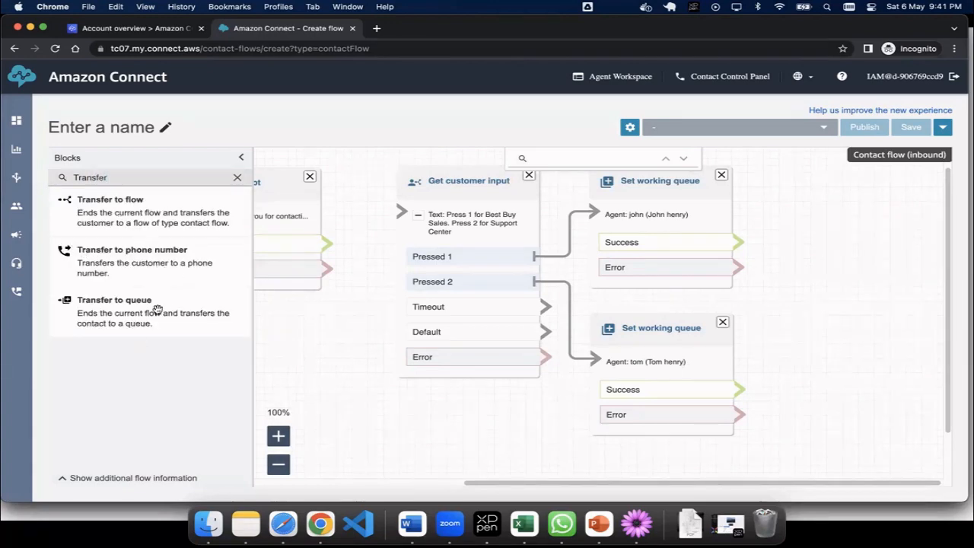
pyautogui.moveTo(139, 303); pyautogui.dragTo(873, 169)
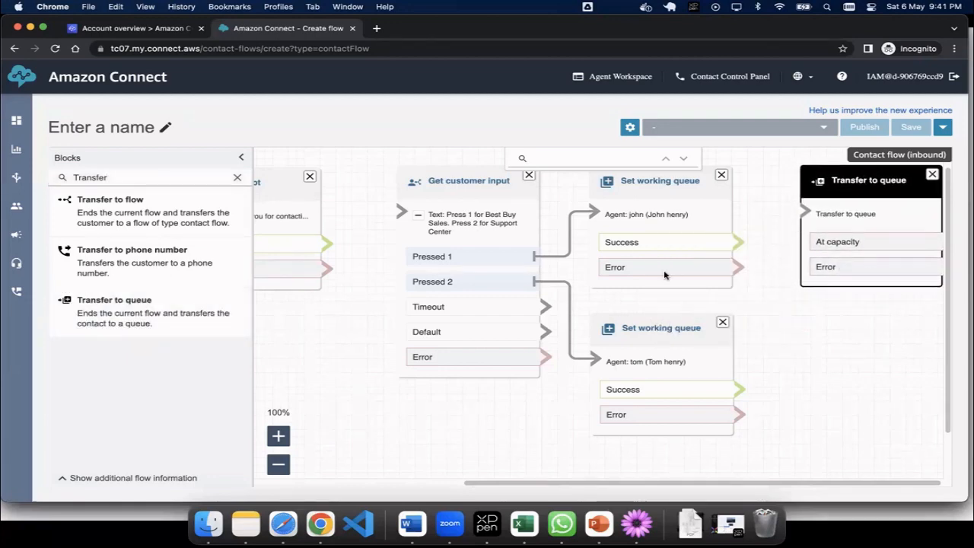
pyautogui.moveTo(737, 242); pyautogui.dragTo(817, 219)
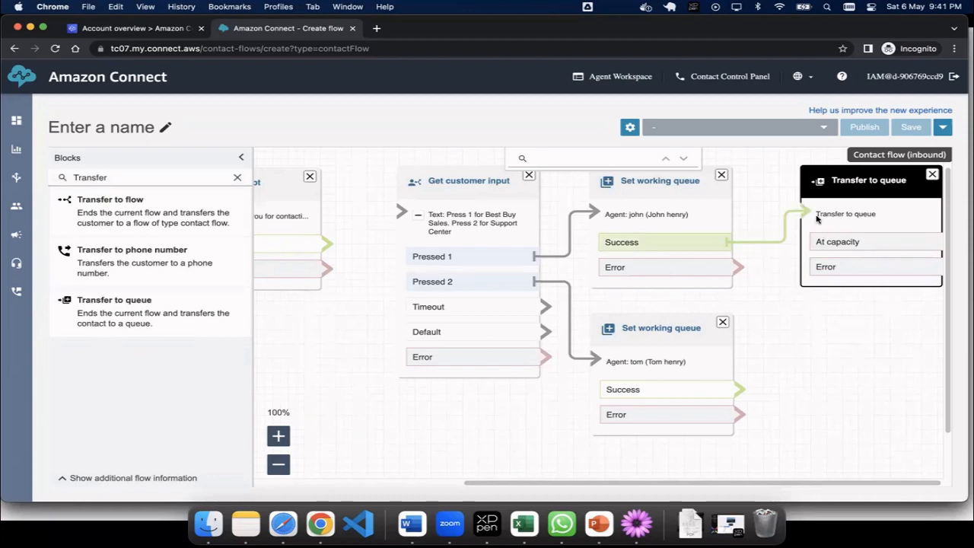
pyautogui.moveTo(738, 389); pyautogui.dragTo(818, 215)
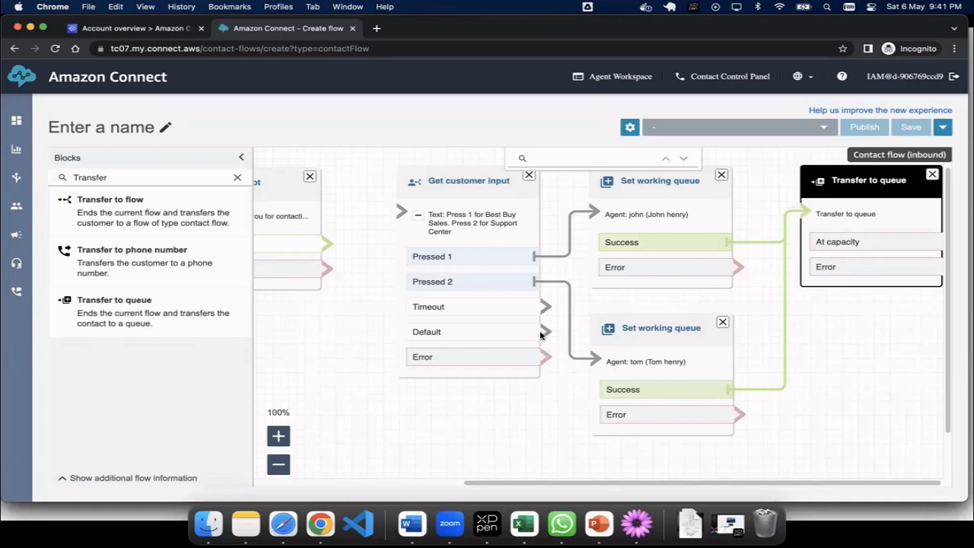
# Expand the Play prompt message, connect Entry to the Play prompt block, and connect its Success branch to Get customer input.
pyautogui.moveTo(901, 408); pyautogui.dragTo(936, 394)
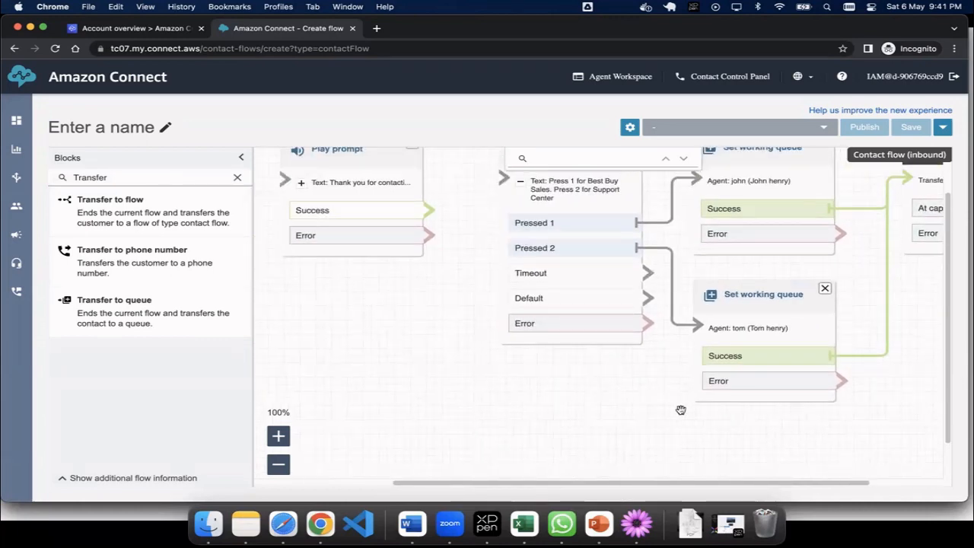
pyautogui.moveTo(680, 410); pyautogui.dragTo(892, 434)
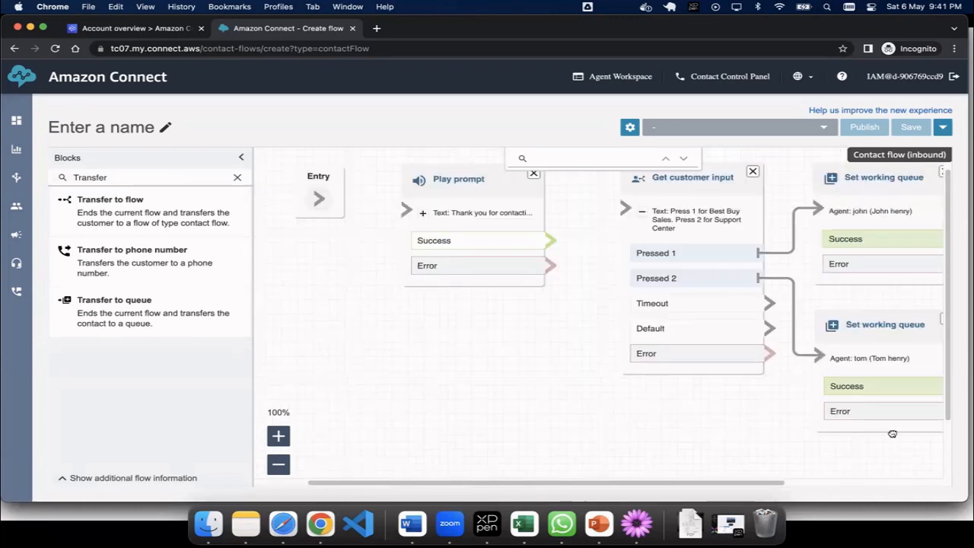
pyautogui.click(279, 464)
pyautogui.moveTo(788, 429); pyautogui.dragTo(668, 426)
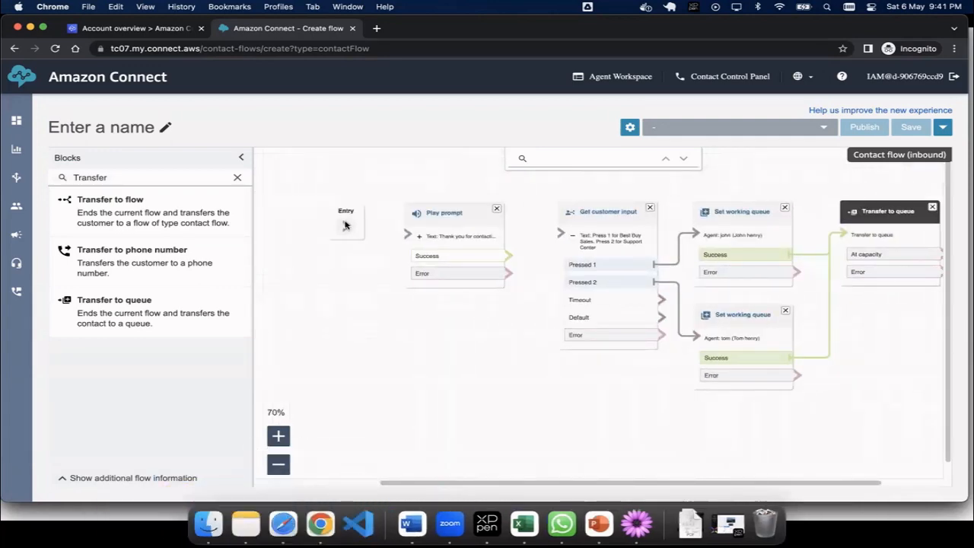
pyautogui.click(421, 239)
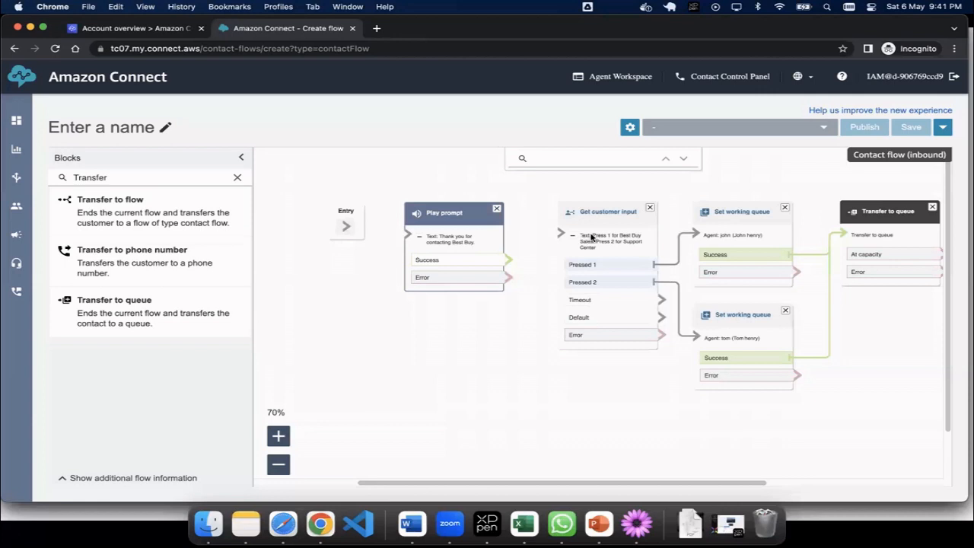
pyautogui.moveTo(590, 238)
pyautogui.mouseDown()
pyautogui.moveTo(613, 240)
pyautogui.moveTo(583, 235)
pyautogui.moveTo(582, 244)
pyautogui.mouseUp()
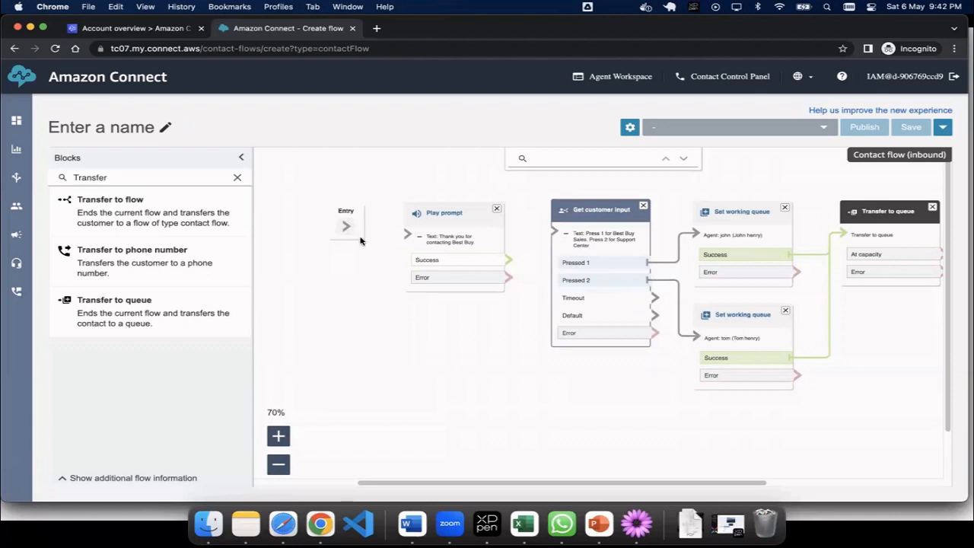
pyautogui.moveTo(346, 226); pyautogui.dragTo(409, 234)
pyautogui.moveTo(506, 261); pyautogui.dragTo(555, 232)
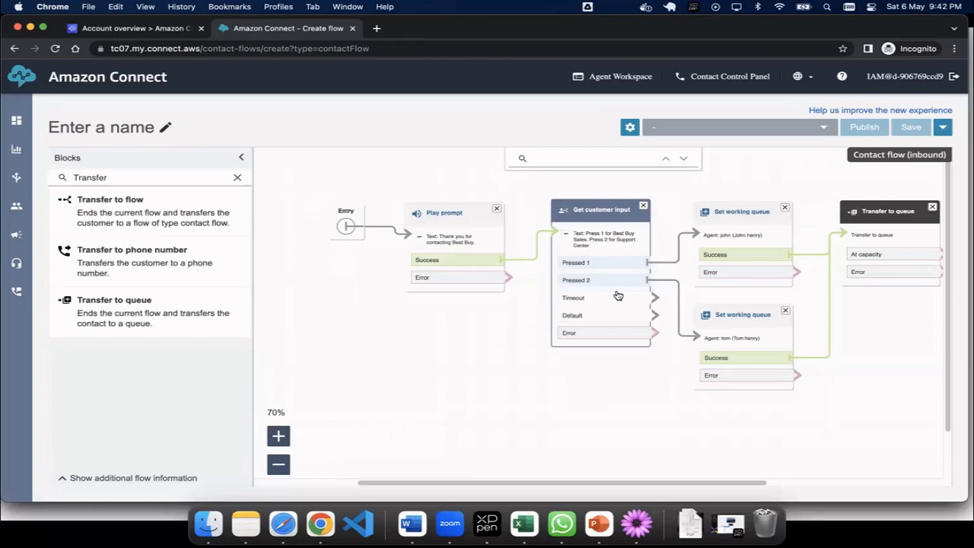
# Switch to the whiteboard use-case sketch to review the repeat, timeout and error handling, and return to the contact flow.
pyautogui.press('super+Tab')
pyautogui.press('Tab')
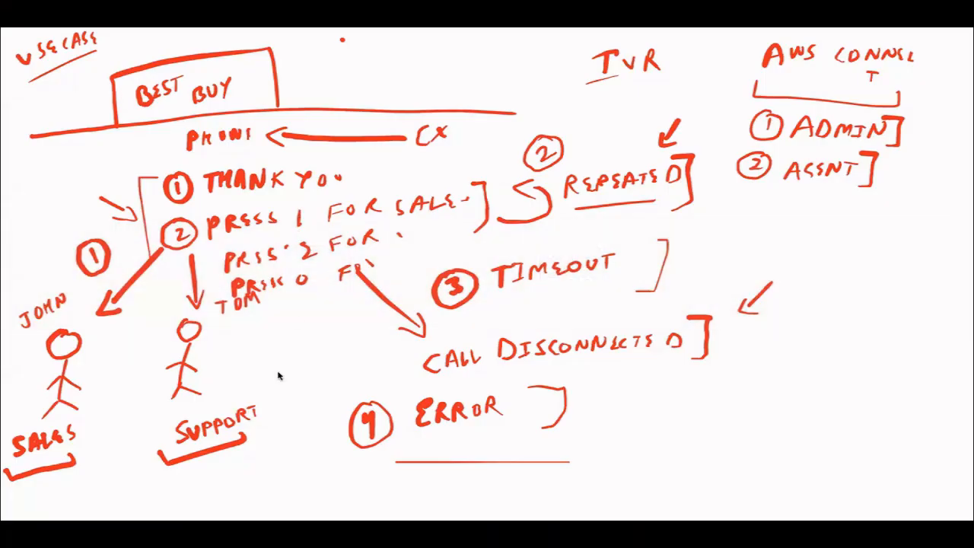
pyautogui.moveTo(206, 199); pyautogui.dragTo(267, 200)
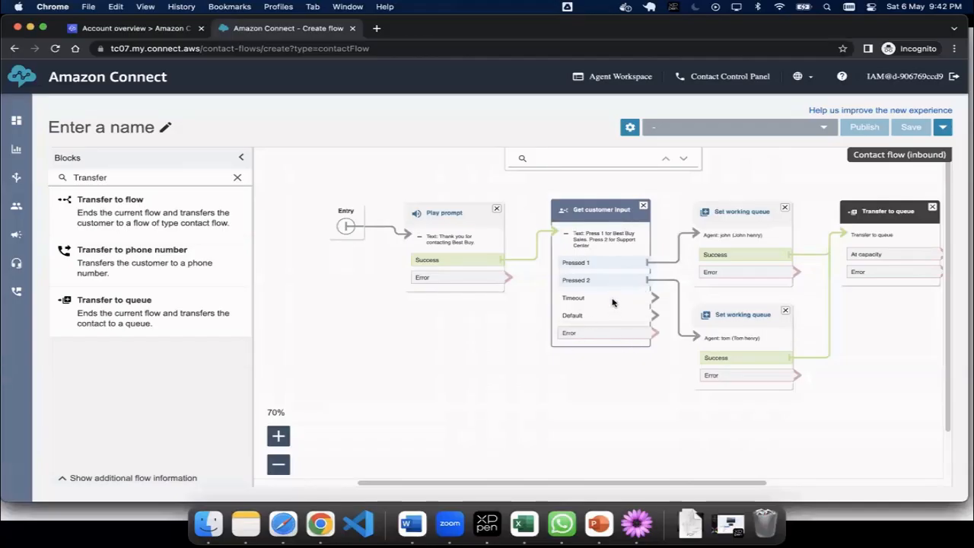
pyautogui.moveTo(652, 298)
pyautogui.mouseDown()
pyautogui.moveTo(691, 325)
pyautogui.moveTo(671, 339)
pyautogui.moveTo(652, 421)
pyautogui.moveTo(488, 262)
pyautogui.moveTo(562, 233)
pyautogui.moveTo(670, 352)
pyautogui.moveTo(685, 339)
pyautogui.moveTo(649, 308)
pyautogui.mouseUp()
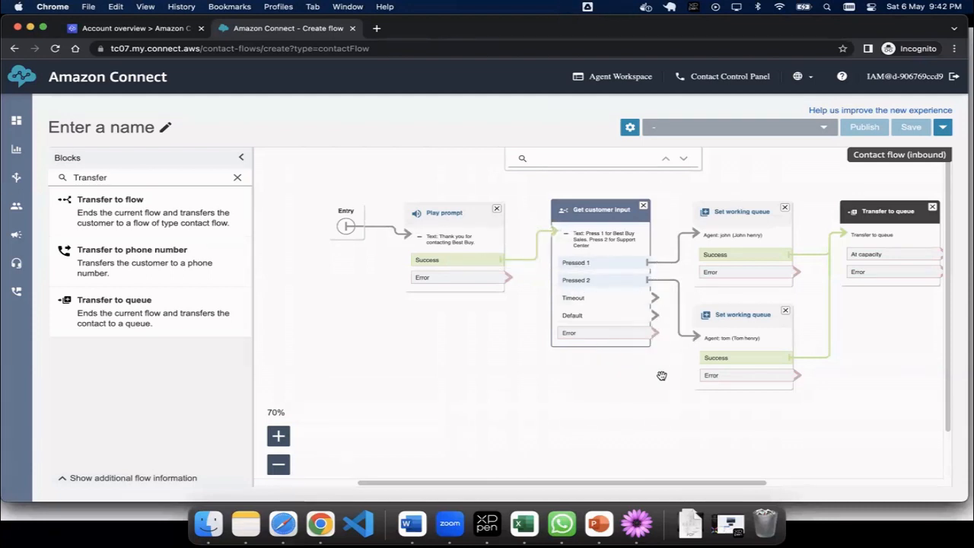
# Search the blocks for "Play" and place a second Play prompt block below the Get customer input block.
pyautogui.hscroll(5, 583, 395)
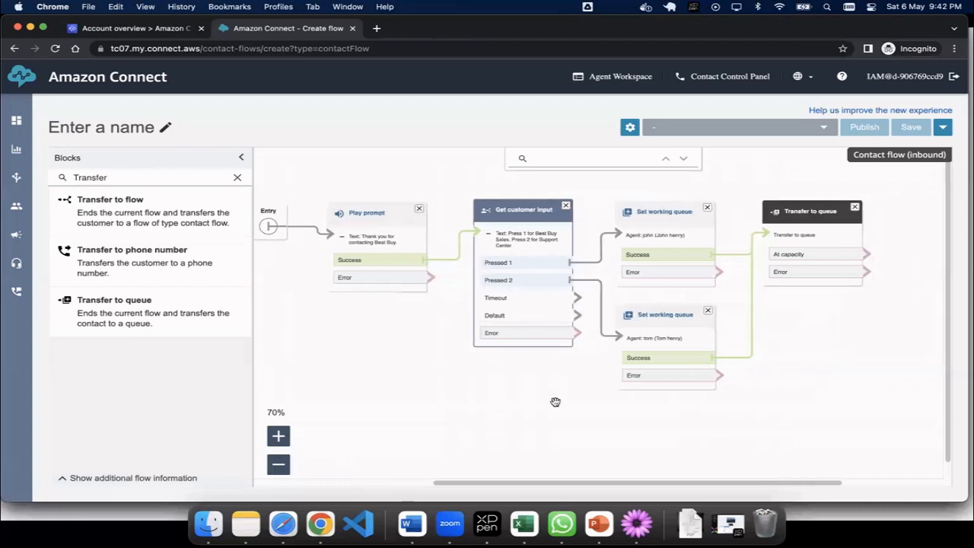
pyautogui.moveTo(555, 402); pyautogui.dragTo(541, 401)
pyautogui.doubleClick(100, 181)
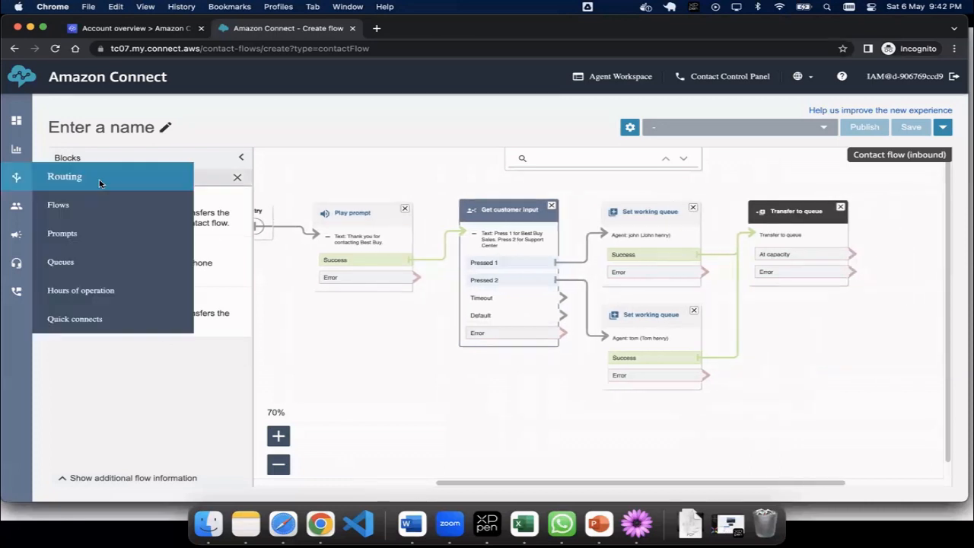
pyautogui.write('Play')
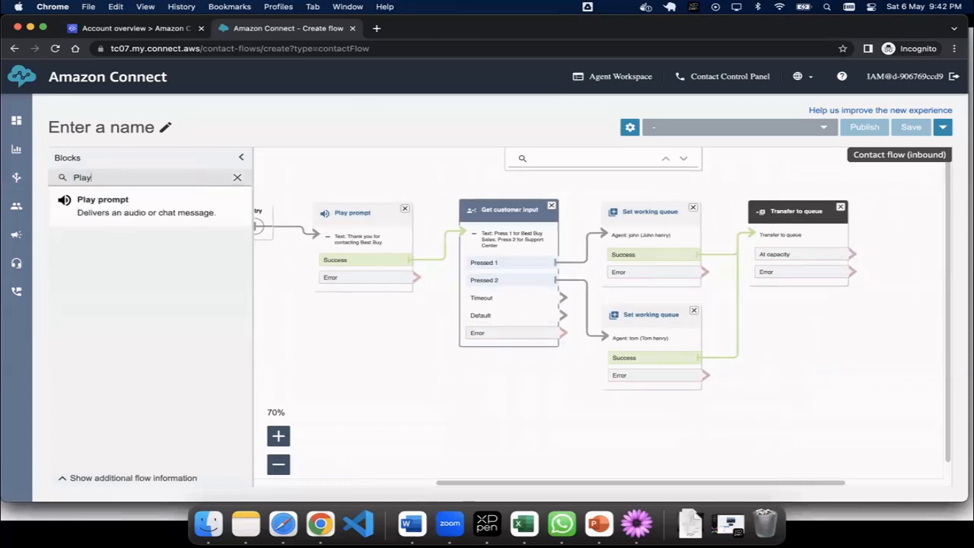
pyautogui.moveTo(188, 211); pyautogui.dragTo(458, 423)
# Set the new Play prompt block's manual text-to-speech message to "You have not selected any option." and save it.
pyautogui.click(453, 419)
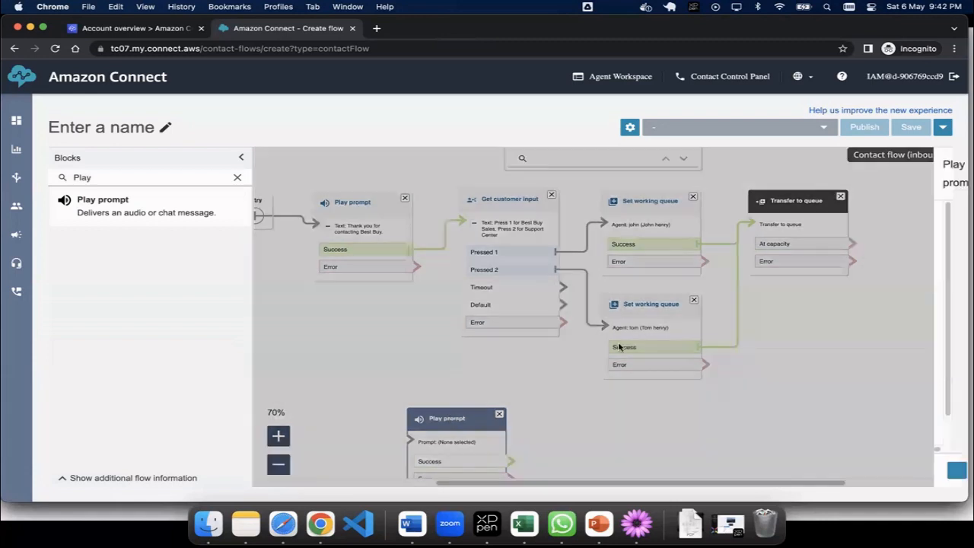
pyautogui.click(743, 335)
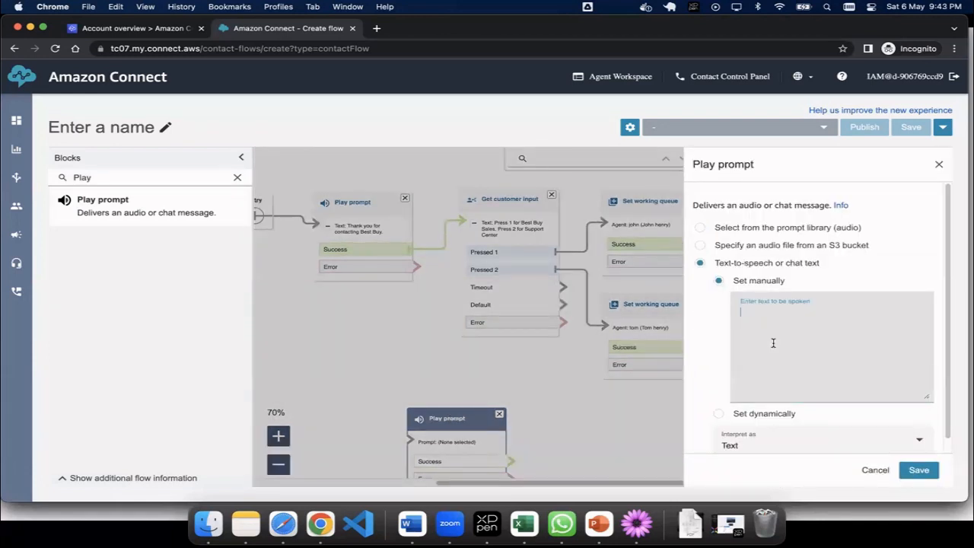
pyautogui.write('You have not selected any')
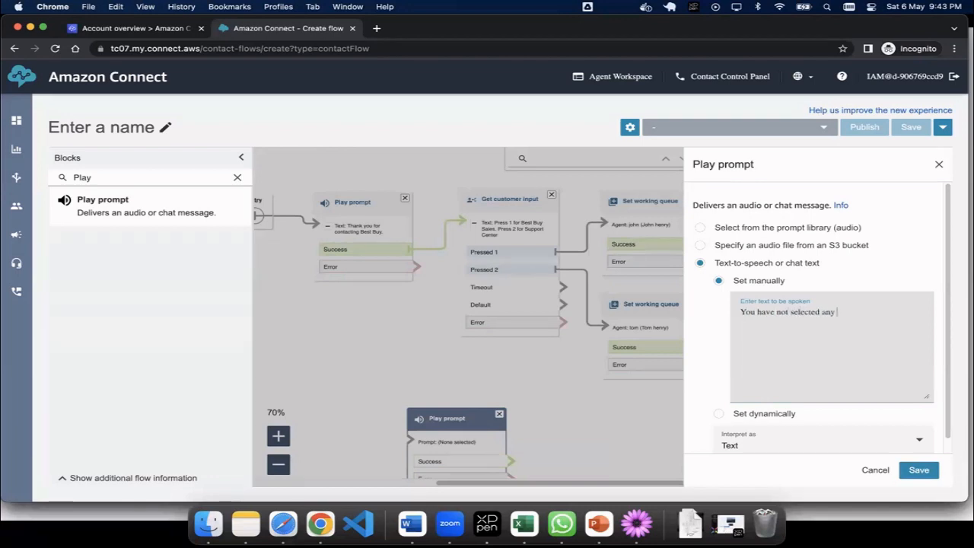
pyautogui.write(' option.')
pyautogui.click(919, 472)
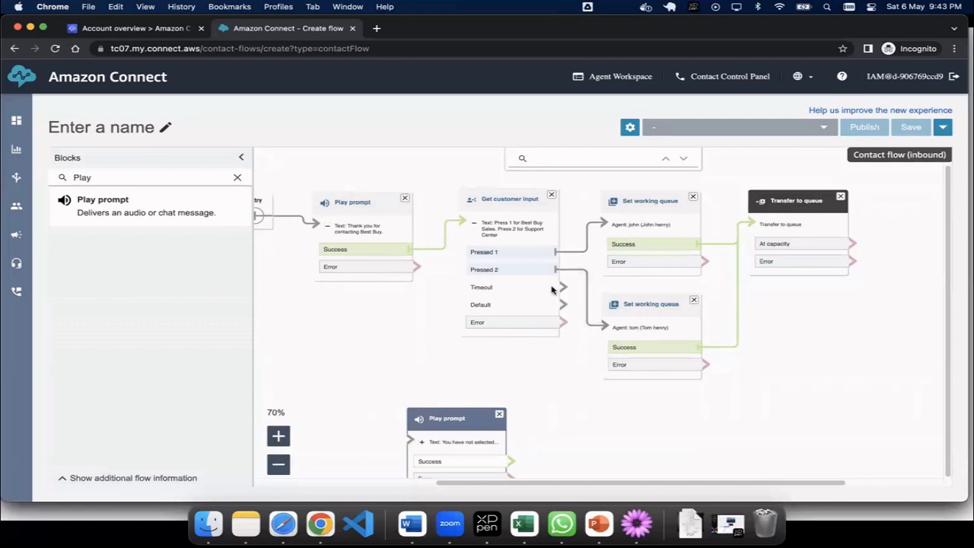
# Connect the Timeout and Default branches to the new Play prompt block, and loop its Success branch back to Get customer input.
pyautogui.moveTo(561, 287); pyautogui.dragTo(417, 440)
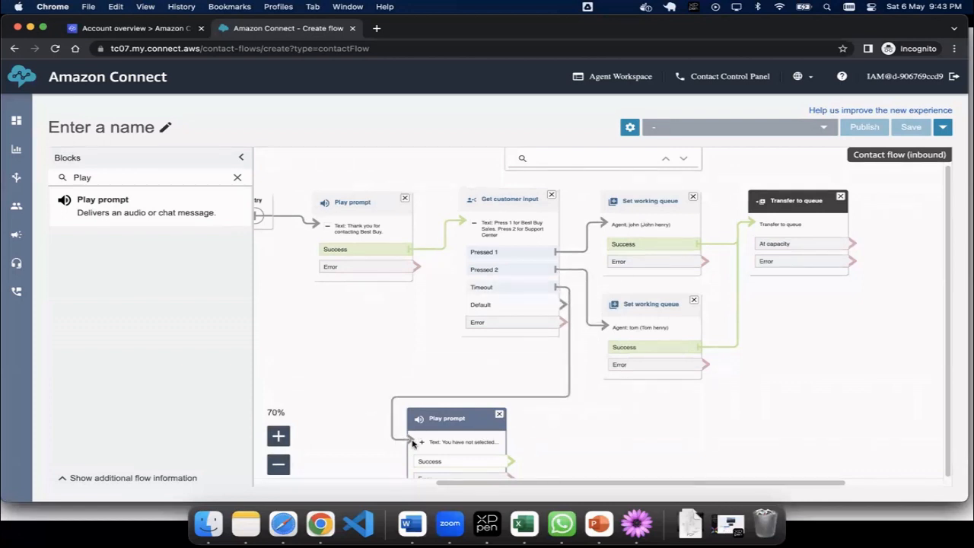
pyautogui.moveTo(507, 462); pyautogui.dragTo(471, 224)
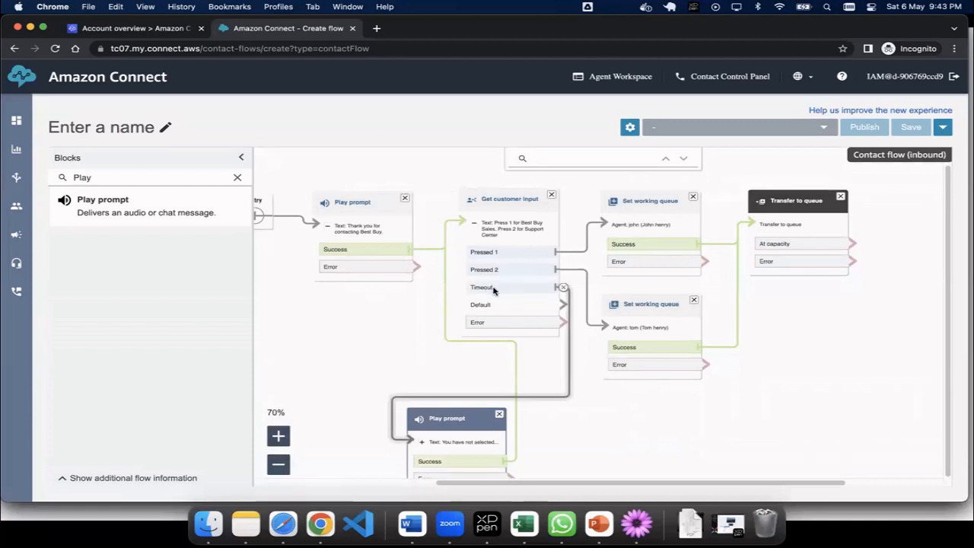
pyautogui.click(422, 444)
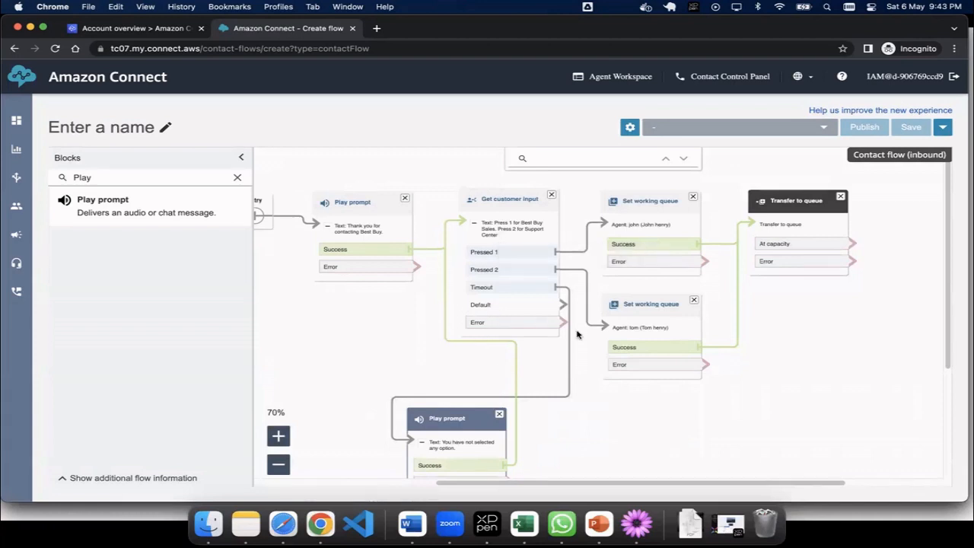
pyautogui.scroll(-2, 585, 336)
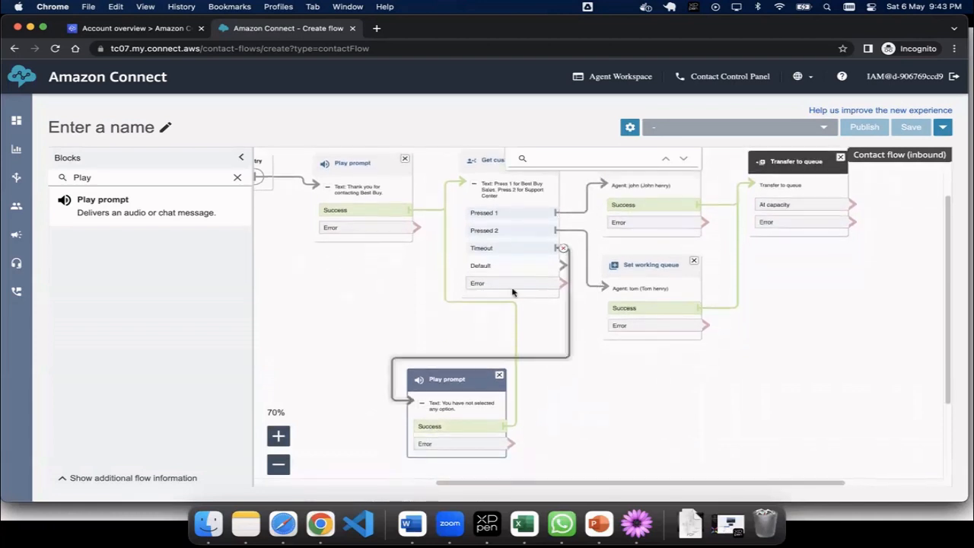
pyautogui.moveTo(562, 266); pyautogui.dragTo(403, 398)
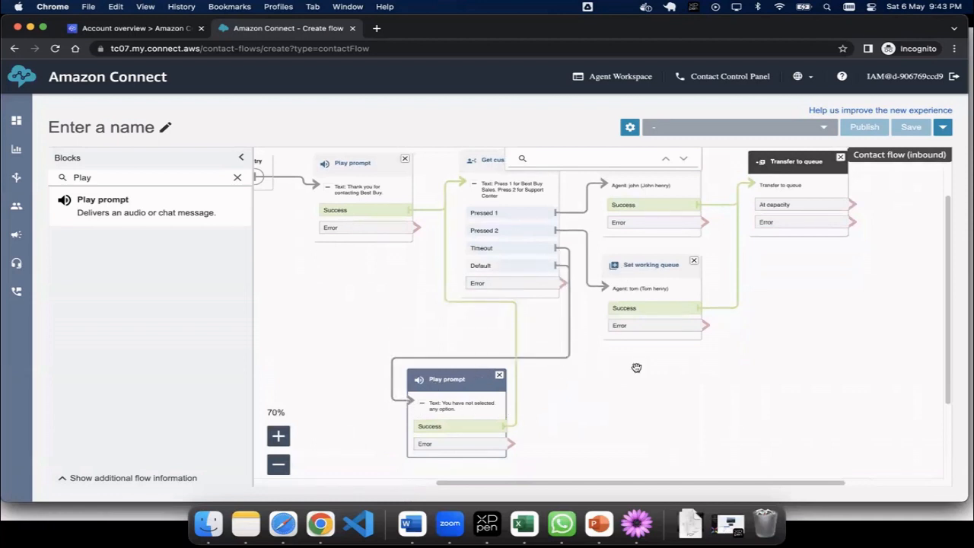
# Switch to the whiteboard use-case sketch to review the error case, and return to the contact flow.
pyautogui.scroll(1, 637, 368)
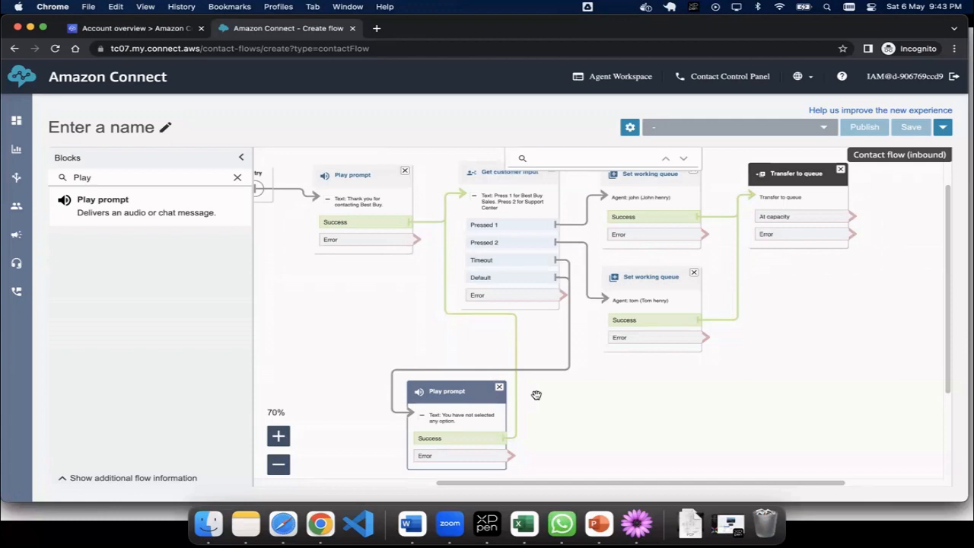
pyautogui.press('super+Tab')
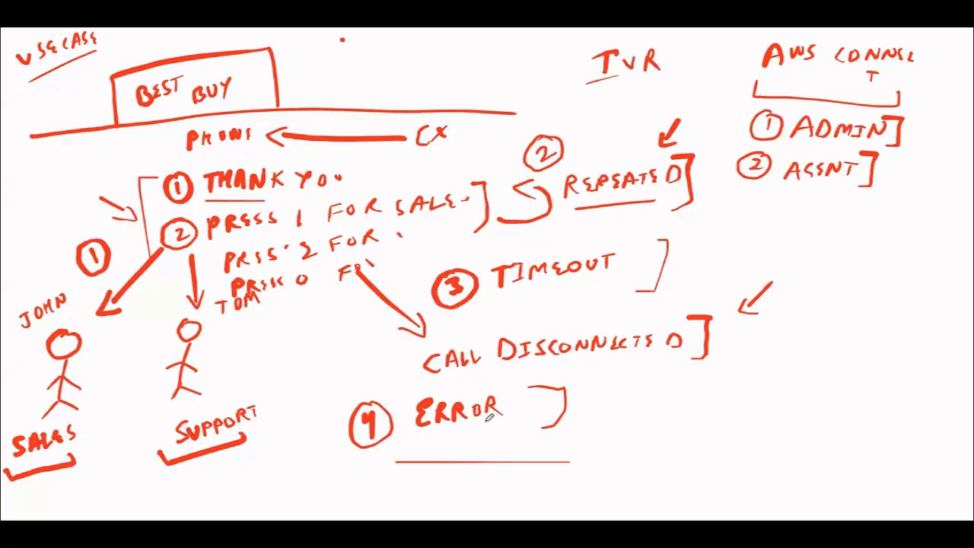
pyautogui.moveTo(477, 449); pyautogui.dragTo(447, 449)
pyautogui.moveTo(513, 309); pyautogui.dragTo(628, 309)
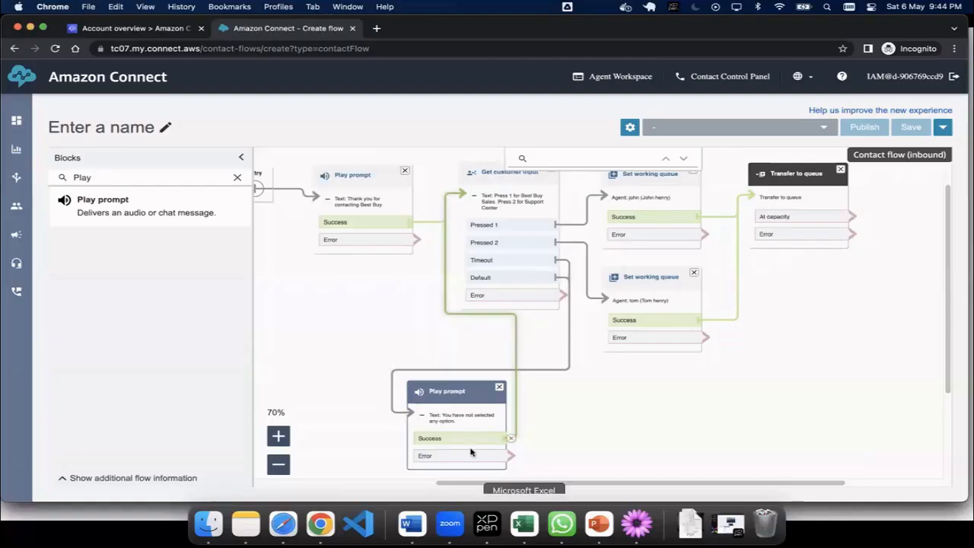
# Nudge the "You have not selected any option." prompt, and place a third Play prompt block beside it, below the Set working queue blocks.
pyautogui.moveTo(442, 386); pyautogui.dragTo(461, 391)
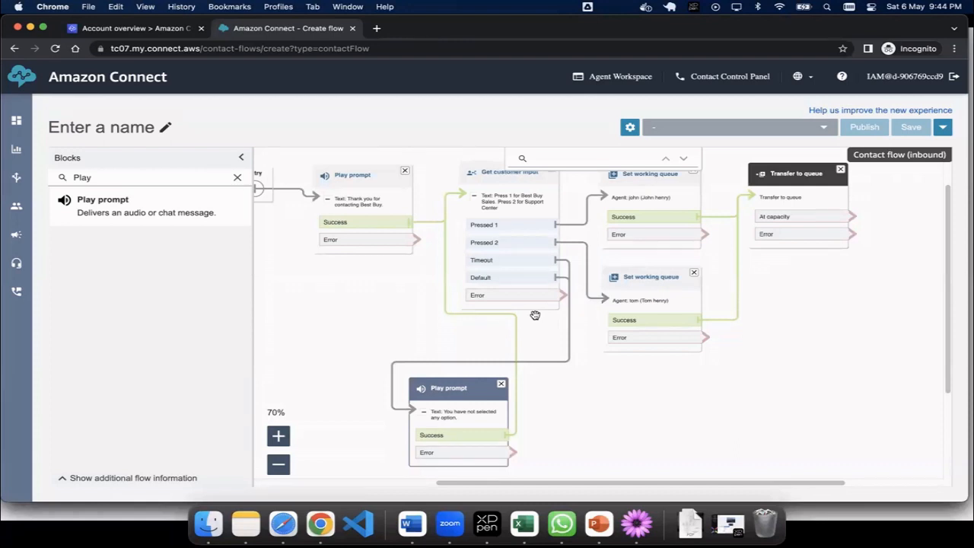
pyautogui.click(237, 179)
pyautogui.click(207, 178)
pyautogui.write('Play')
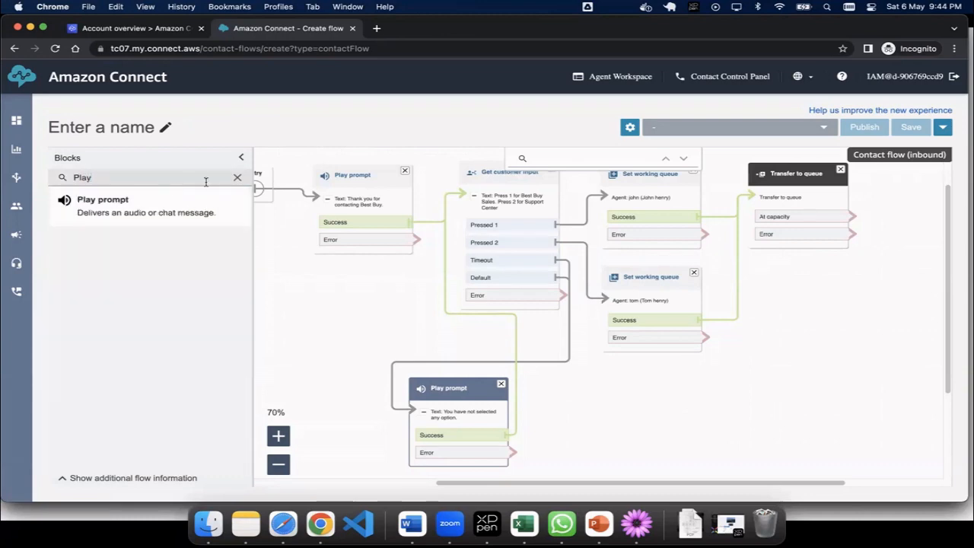
pyautogui.moveTo(165, 209); pyautogui.dragTo(678, 385)
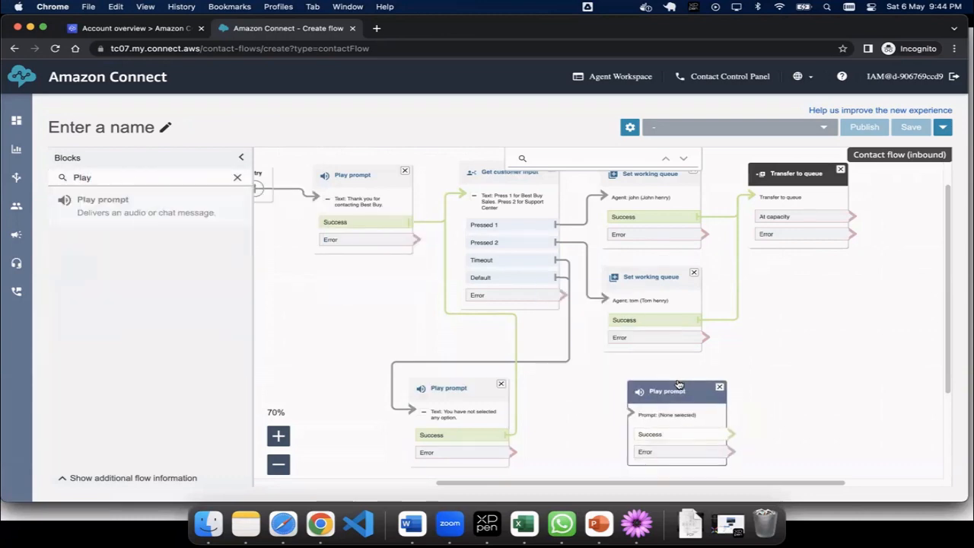
# Set the third Play prompt's manual text-to-speech message to "An error has occured. please call later" and save it.
pyautogui.click(653, 388)
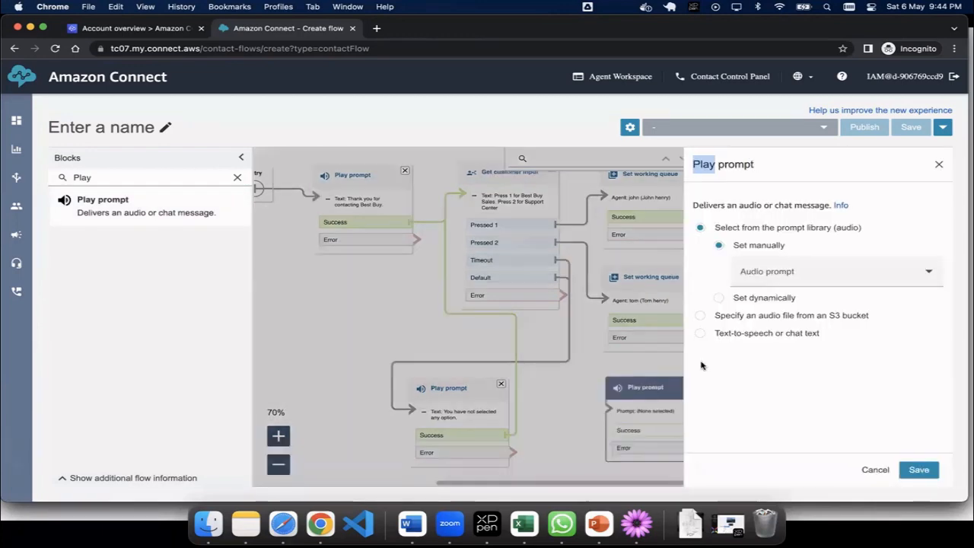
pyautogui.click(729, 334)
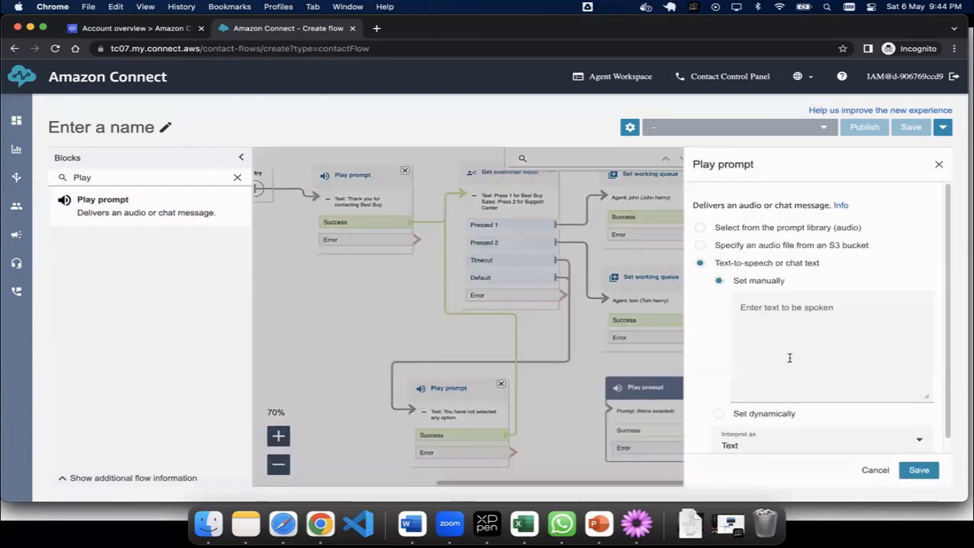
pyautogui.click(789, 358)
pyautogui.write('E')
pyautogui.press('BackSpace')
pyautogui.write('An')
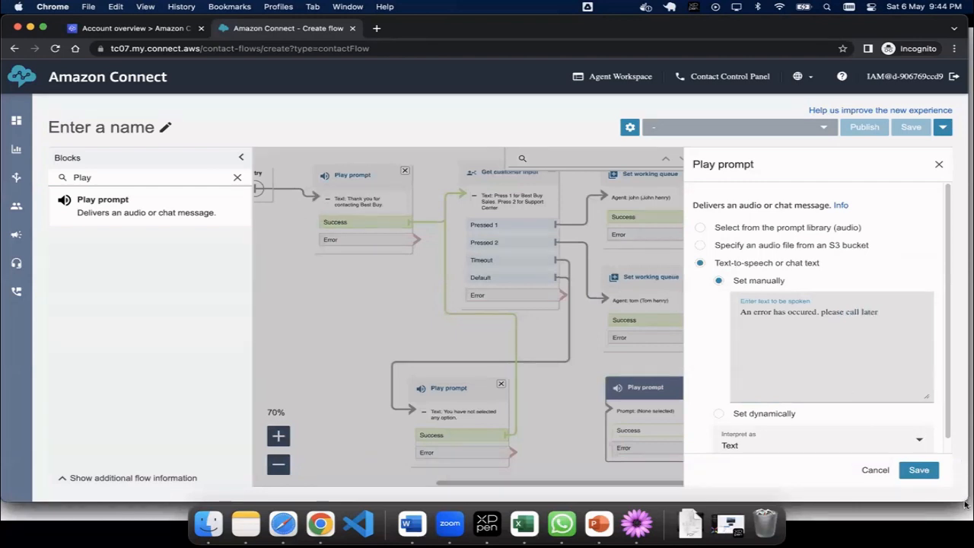
pyautogui.click(924, 475)
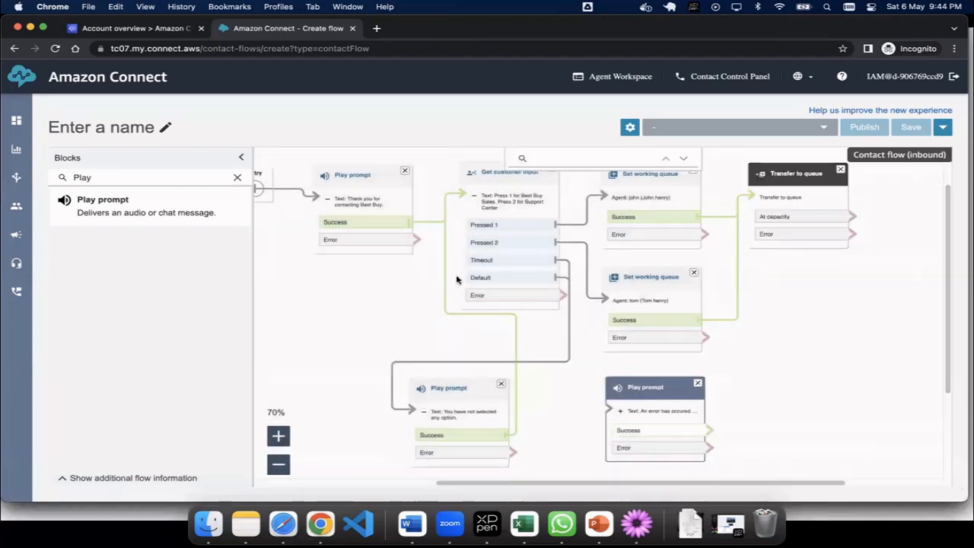
# Connect the Error branches of the greeting, customer input, queue and transfer blocks, plus At capacity, to the error prompt, and expand its message.
pyautogui.moveTo(415, 241); pyautogui.dragTo(616, 417)
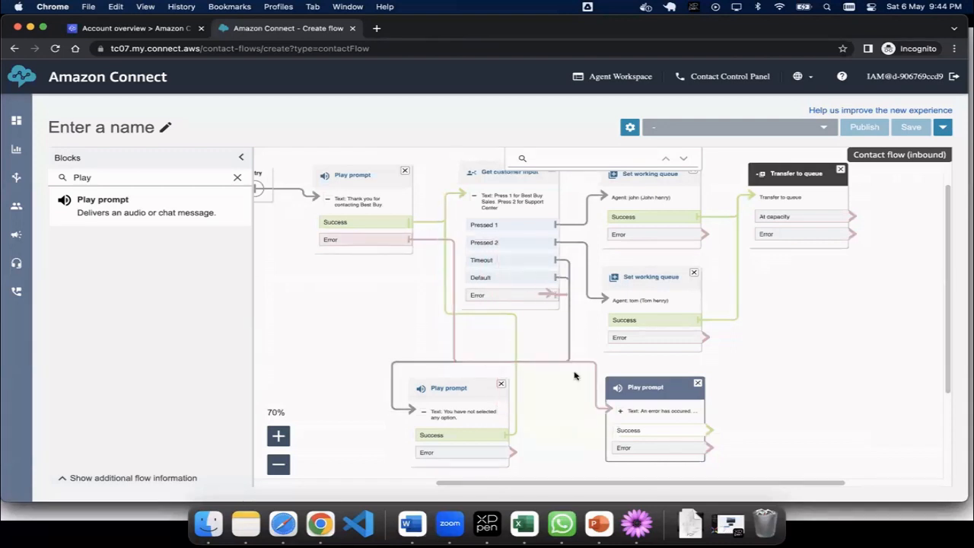
pyautogui.moveTo(563, 295); pyautogui.dragTo(613, 411)
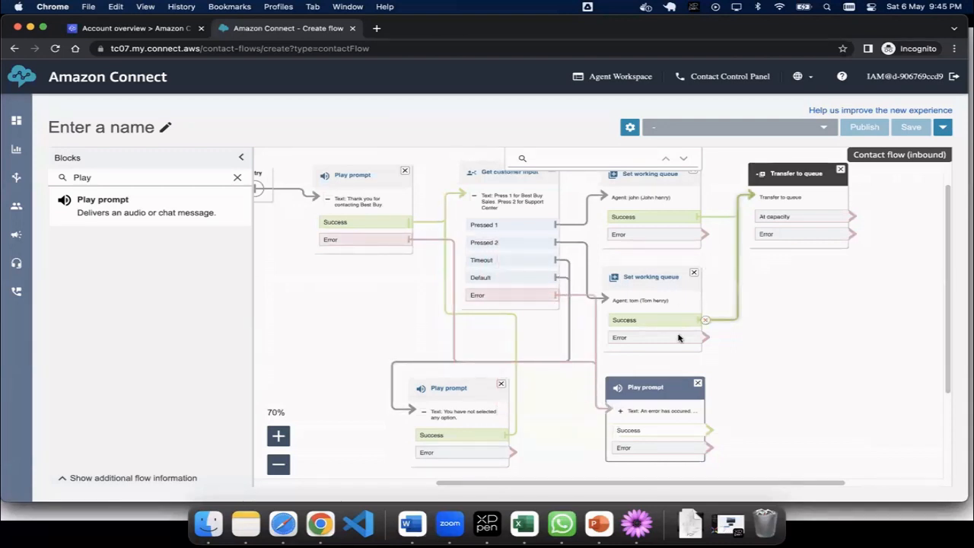
pyautogui.moveTo(705, 337); pyautogui.dragTo(621, 416)
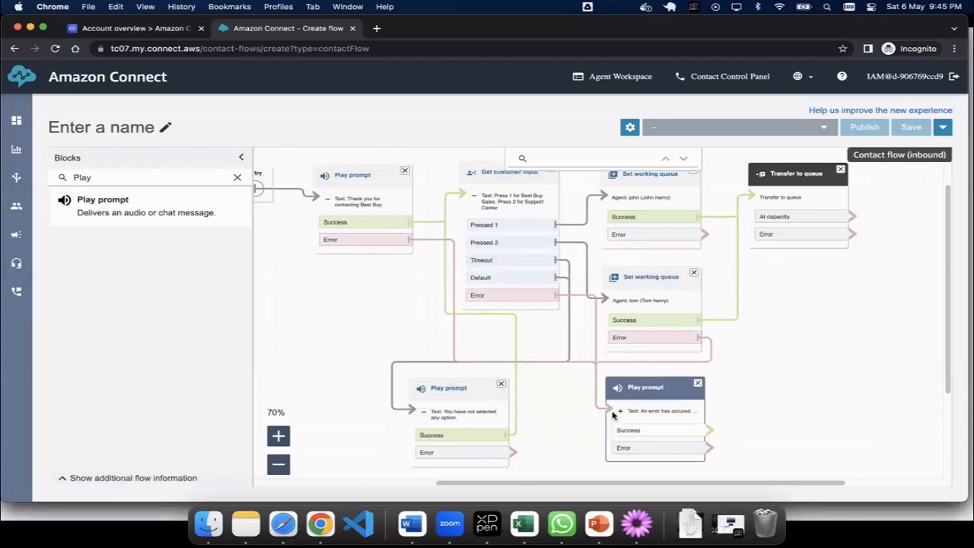
pyautogui.moveTo(703, 235); pyautogui.dragTo(611, 420)
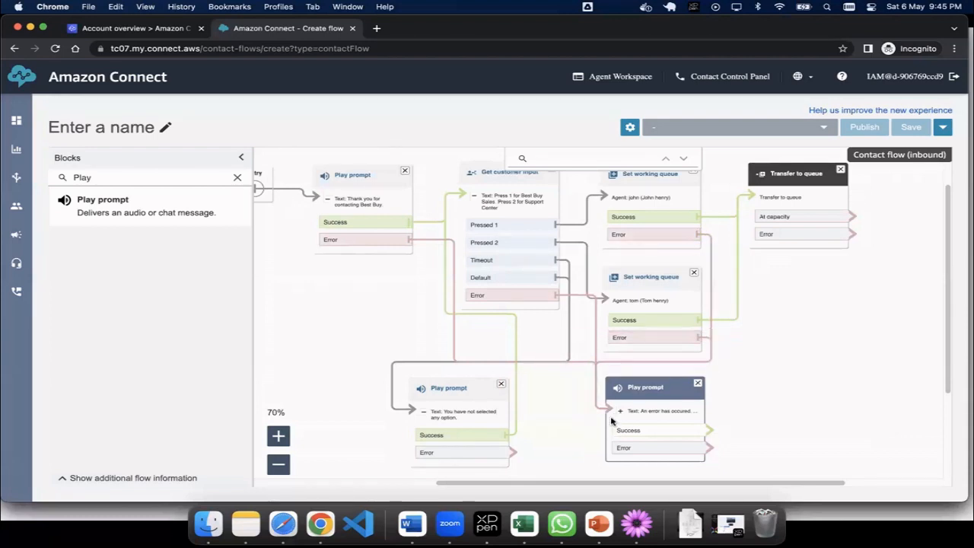
pyautogui.moveTo(852, 235); pyautogui.dragTo(609, 407)
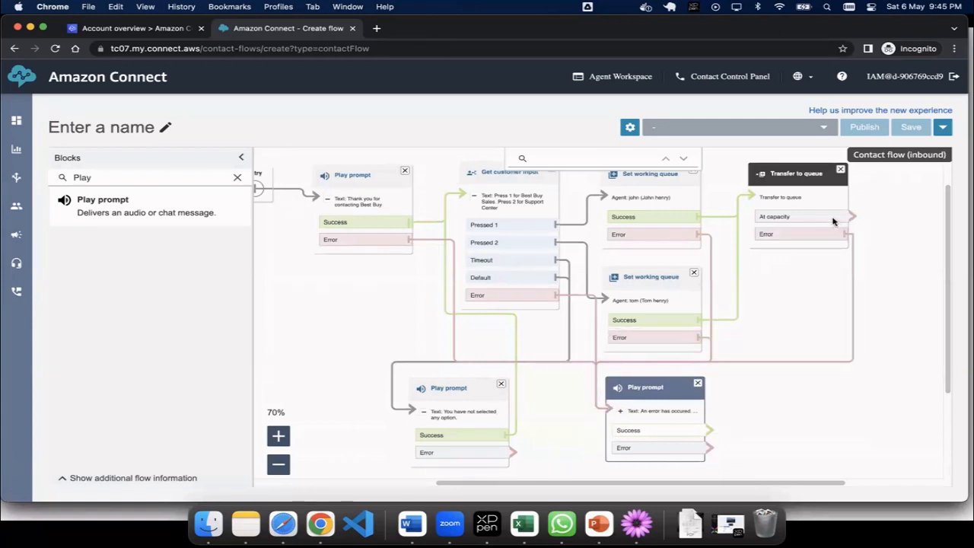
pyautogui.moveTo(846, 216); pyautogui.dragTo(621, 428)
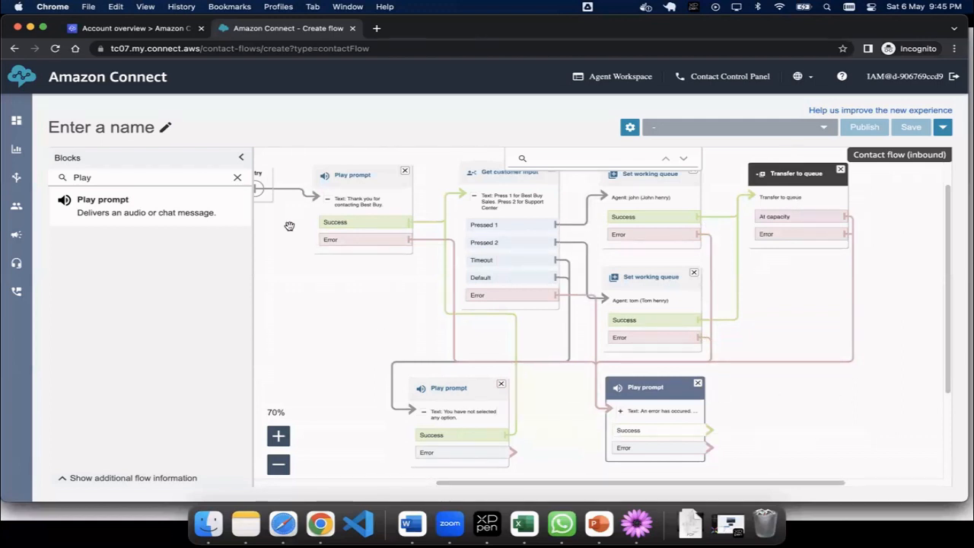
pyautogui.click(621, 414)
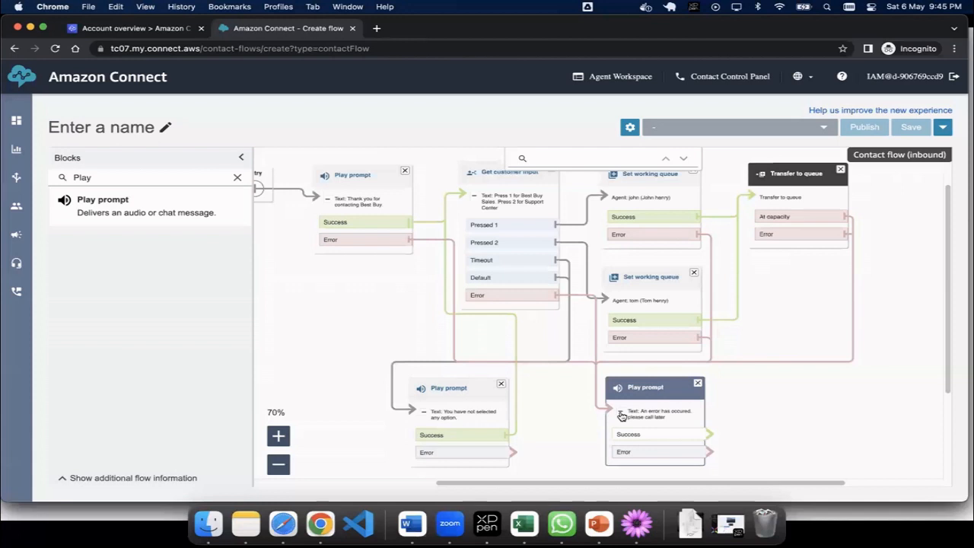
# Place a Disconnect block beside the error prompt, and connect the Error branches of the two lower Play prompts to it.
pyautogui.scroll(-2, 665, 454)
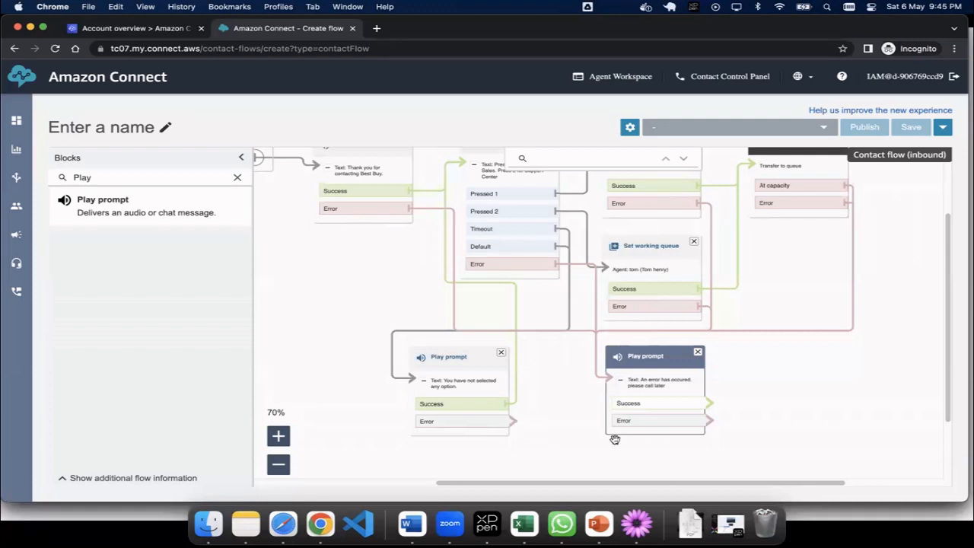
pyautogui.scroll(2, 670, 426)
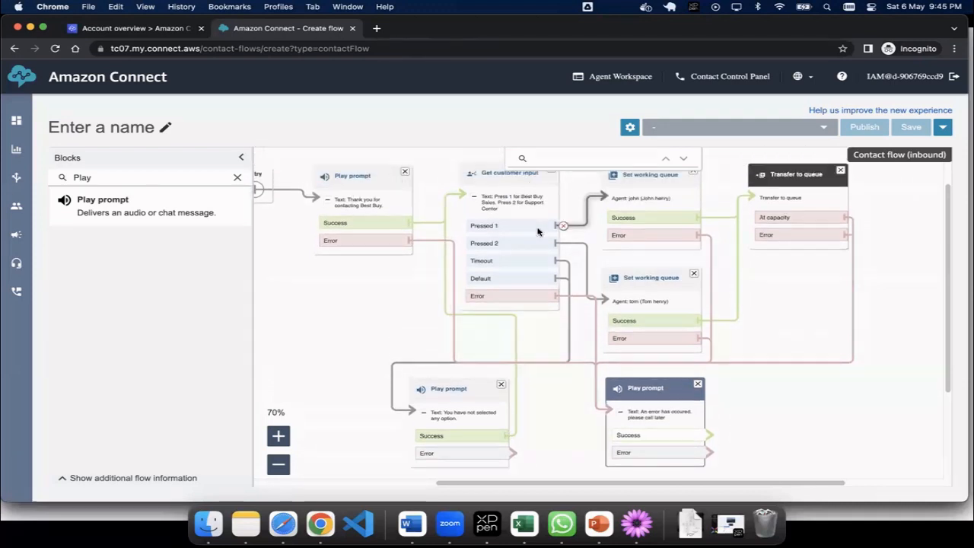
pyautogui.scroll(-1, 515, 395)
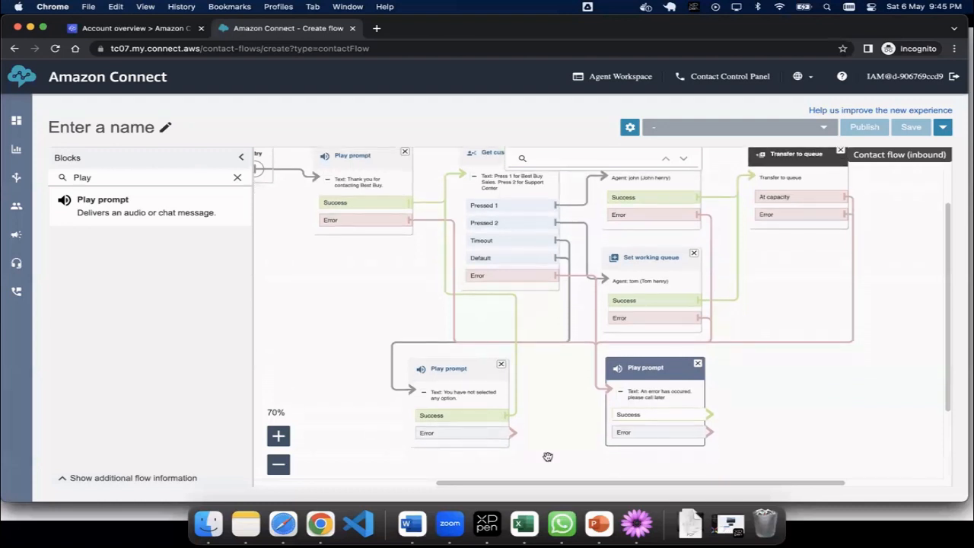
pyautogui.click(237, 178)
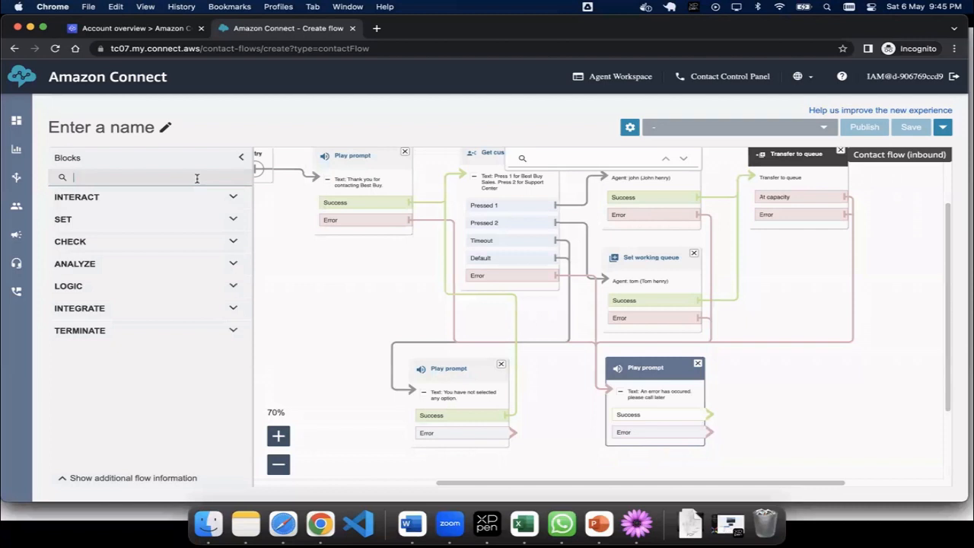
pyautogui.write('discon')
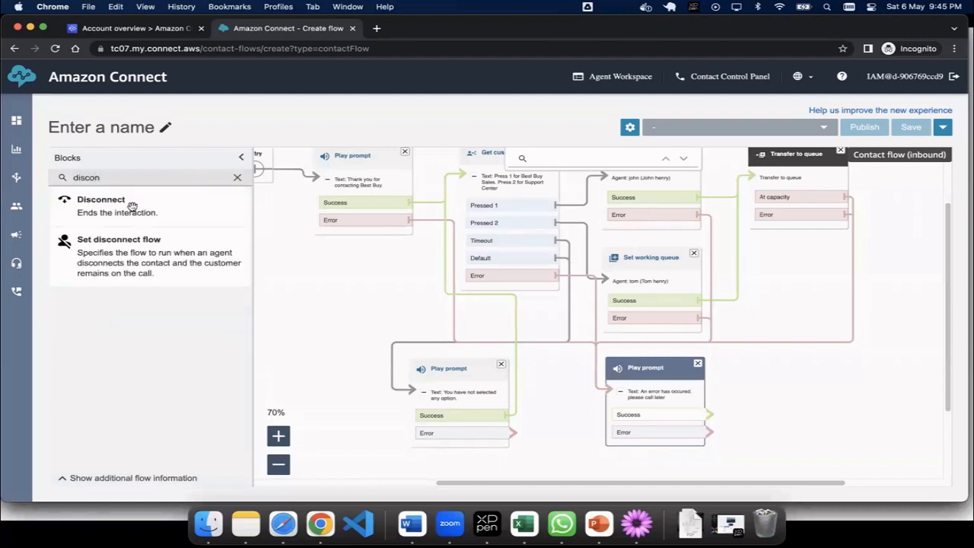
pyautogui.moveTo(132, 207); pyautogui.dragTo(841, 388)
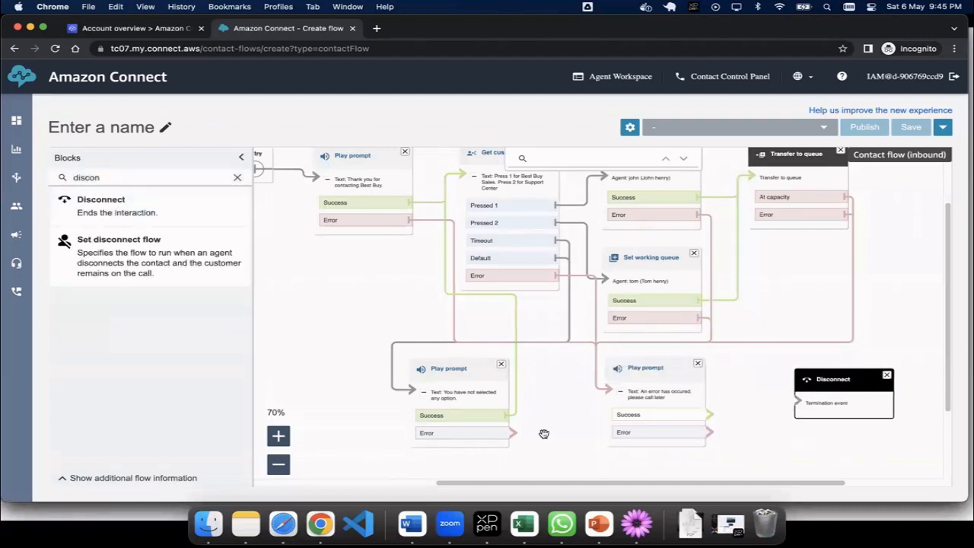
pyautogui.moveTo(502, 434); pyautogui.dragTo(802, 412)
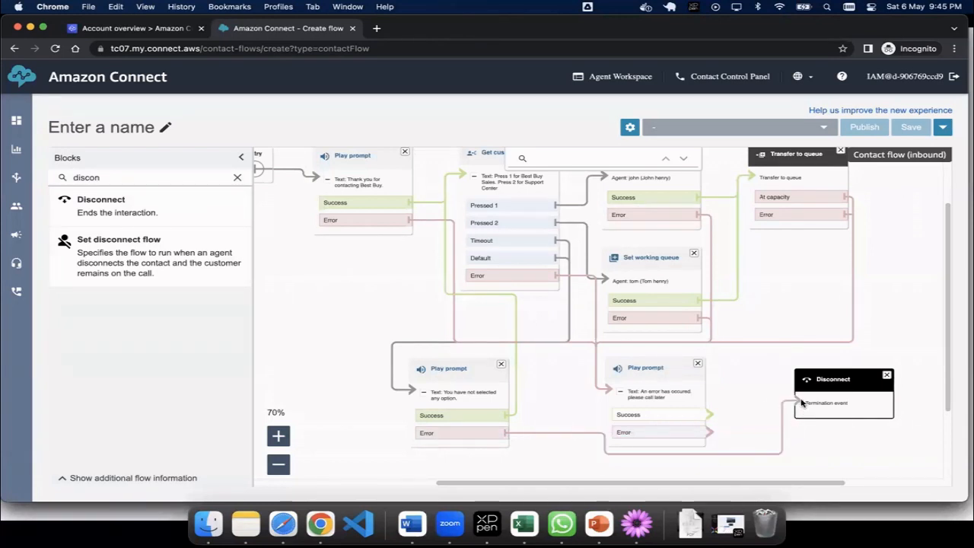
pyautogui.moveTo(708, 432); pyautogui.dragTo(804, 401)
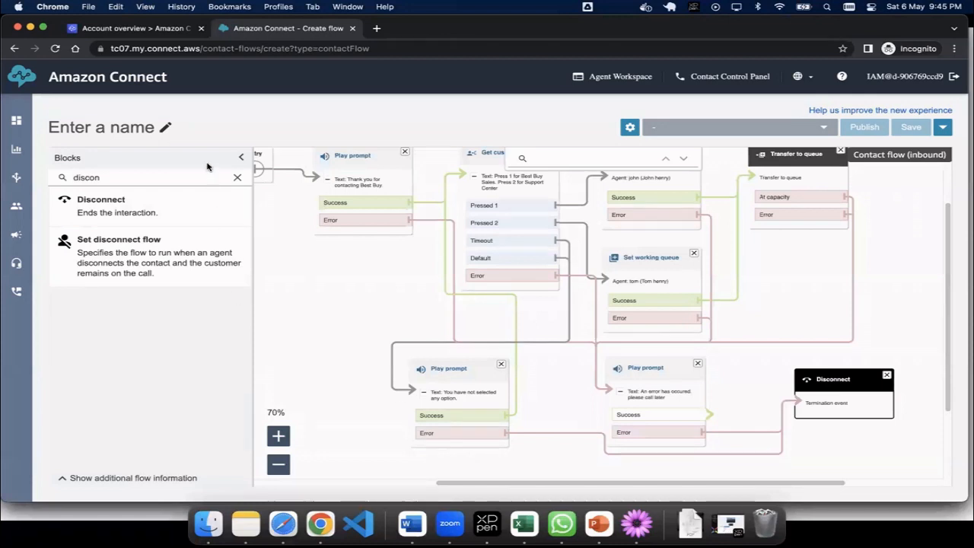
# Zoom out to 60% and review the whole contact flow, including the Get customer input settings.
pyautogui.click(278, 465)
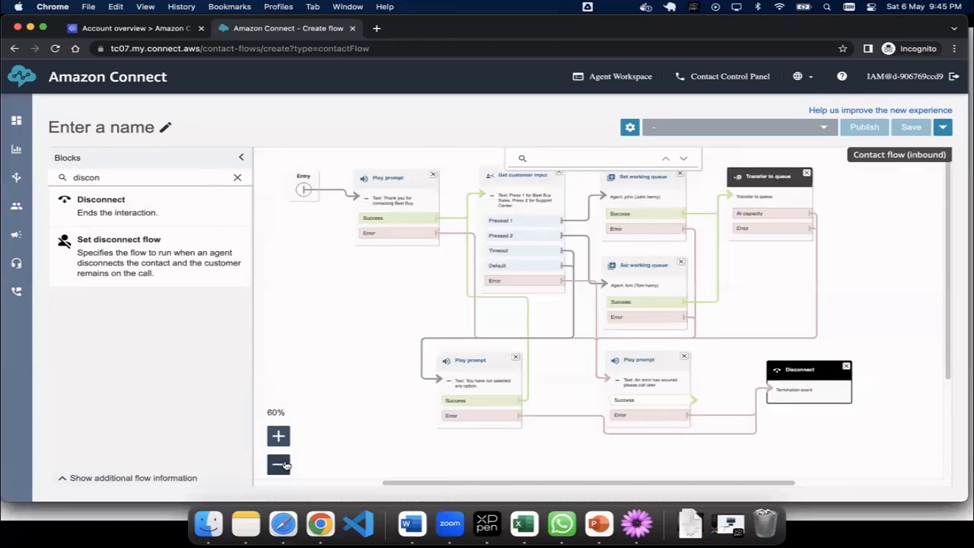
pyautogui.click(279, 464)
pyautogui.click(280, 438)
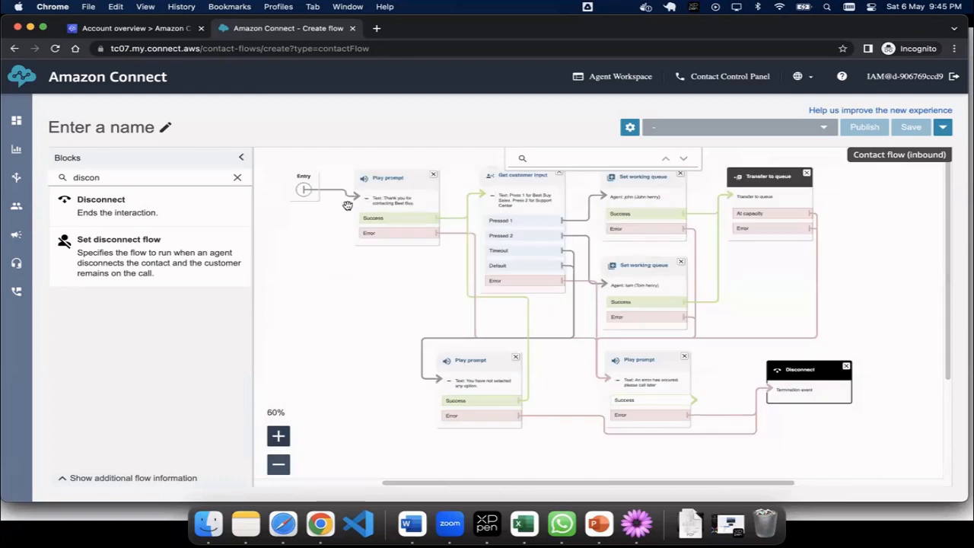
pyautogui.click(397, 177)
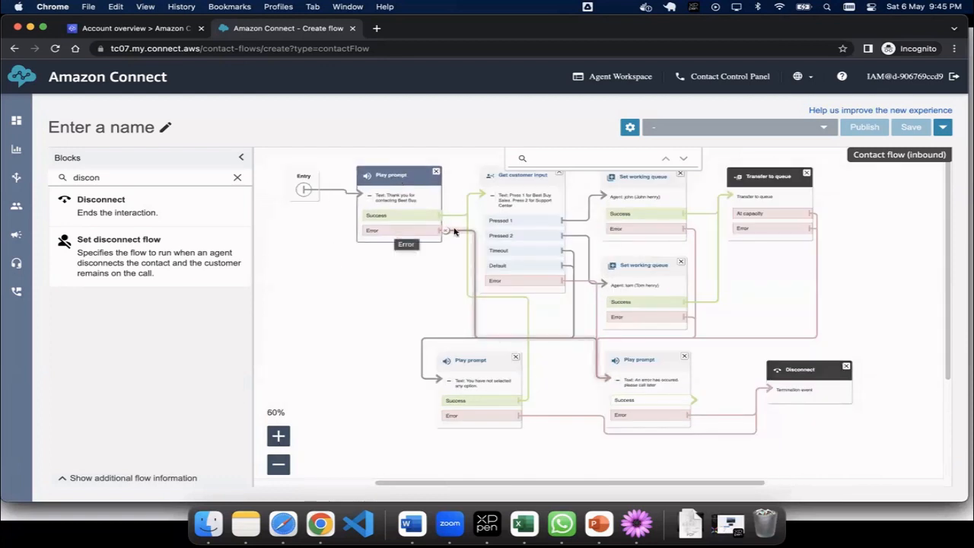
pyautogui.click(522, 180)
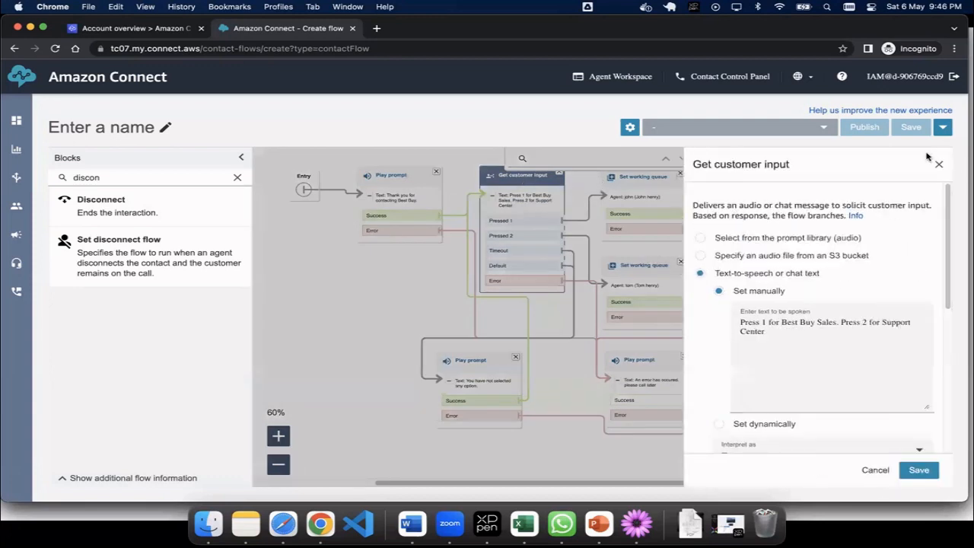
pyautogui.click(939, 164)
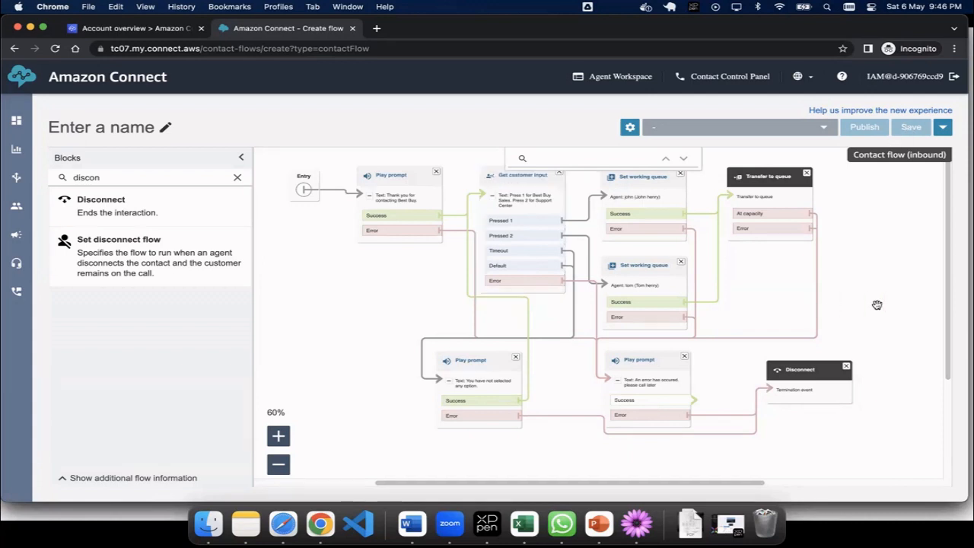
pyautogui.scroll(-1, 820, 348)
pyautogui.scroll(1, 820, 347)
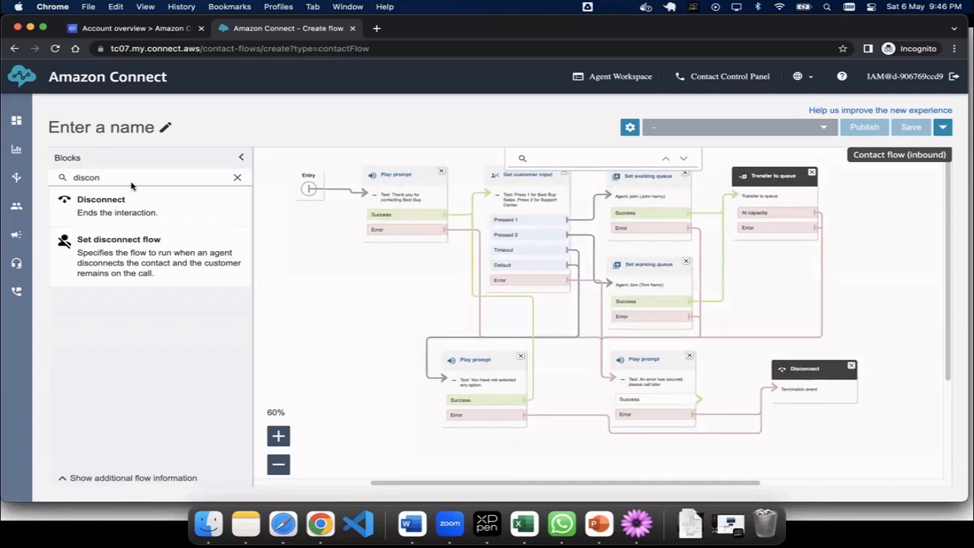
# Name the contact flow "BestBuyFlow".
pyautogui.click(163, 128)
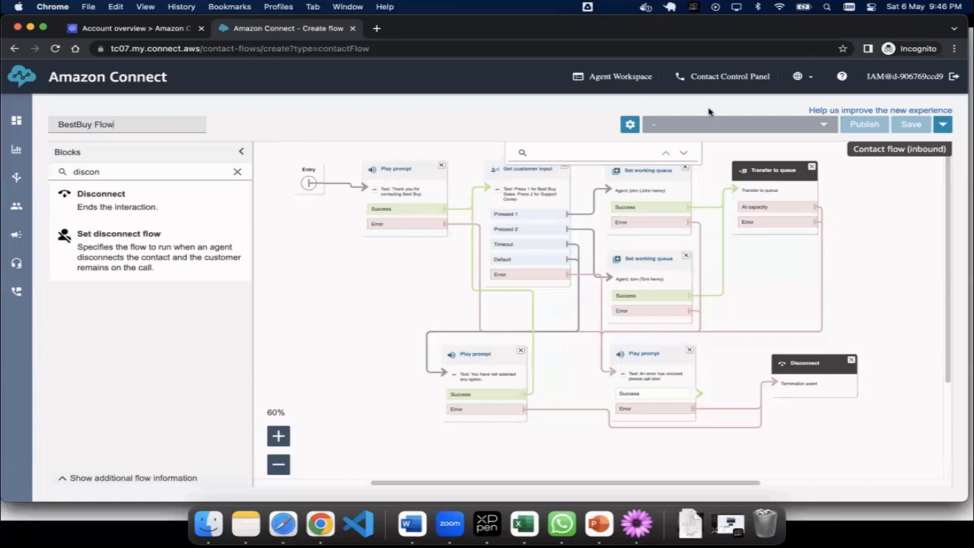
pyautogui.click(92, 124)
pyautogui.press('BackSpace')
pyautogui.click(843, 207)
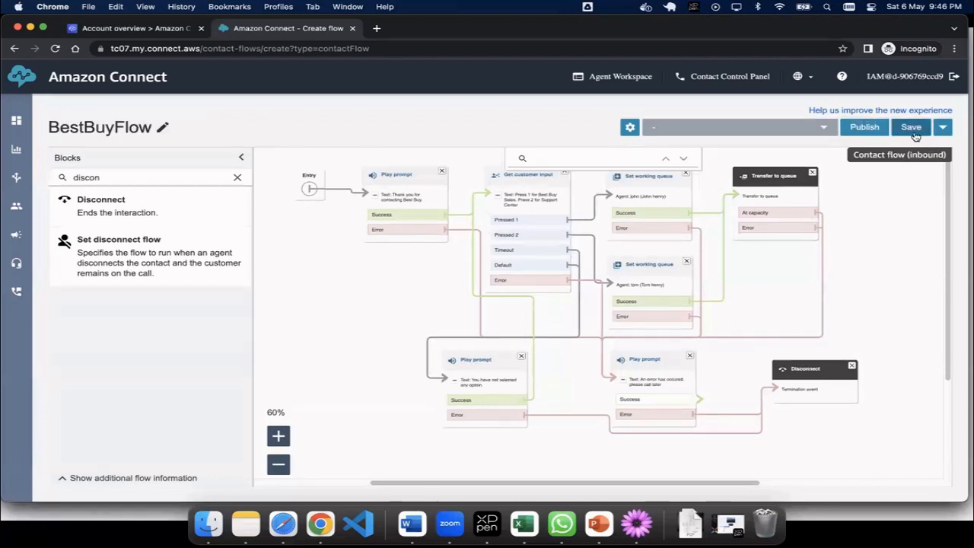
# Save the BestBuyFlow contact flow and try to publish it.
pyautogui.click(913, 133)
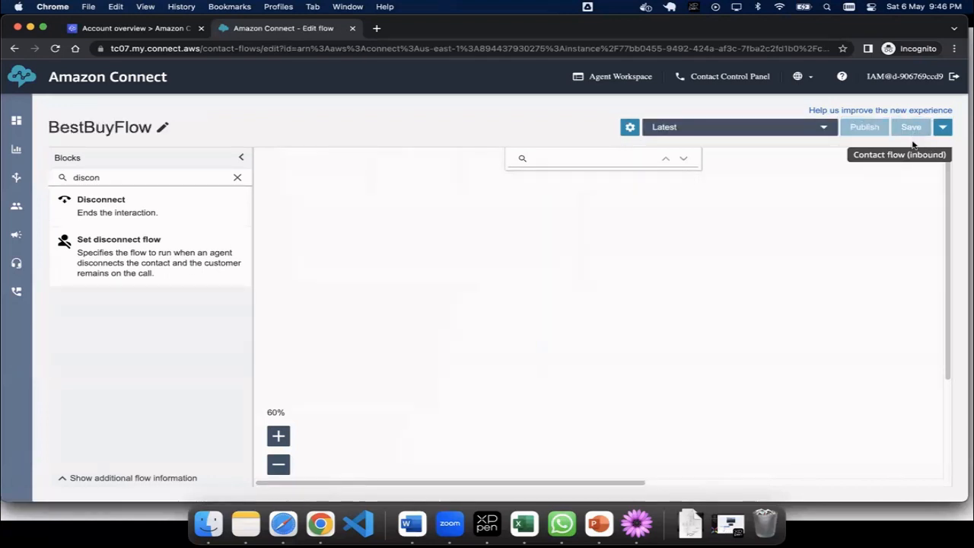
pyautogui.click(866, 130)
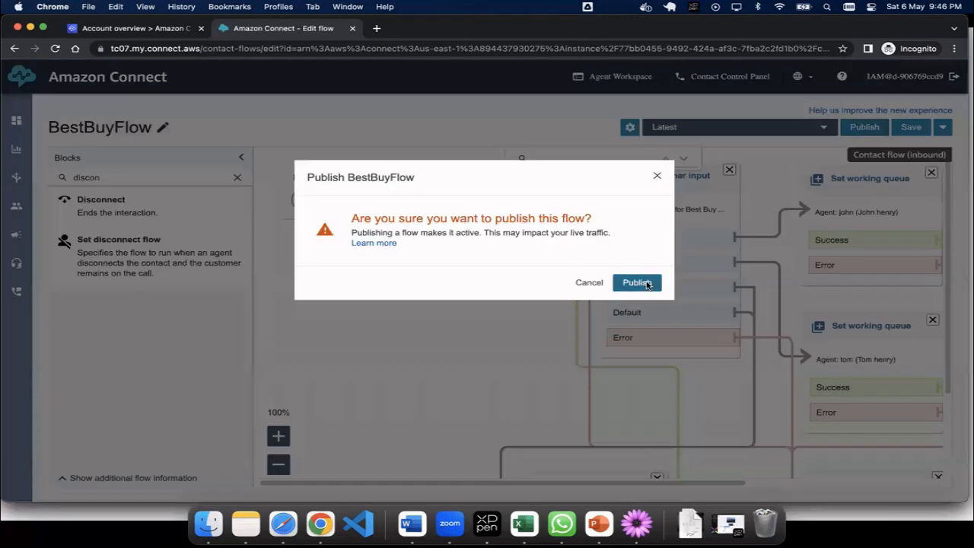
pyautogui.click(638, 283)
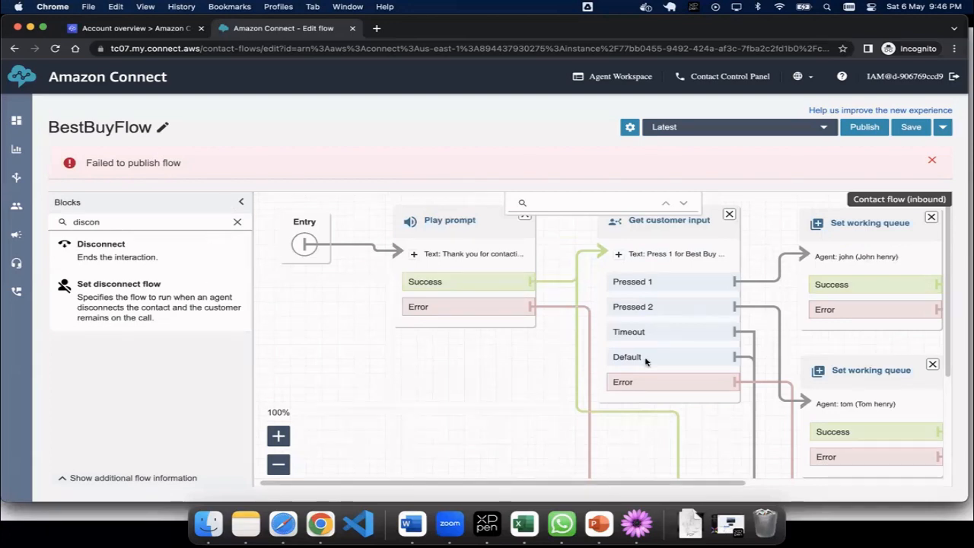
# Connect the Success branch of the error Play prompt to the Disconnect block, and expand the prompt's message.
pyautogui.hscroll(5, 337, 393)
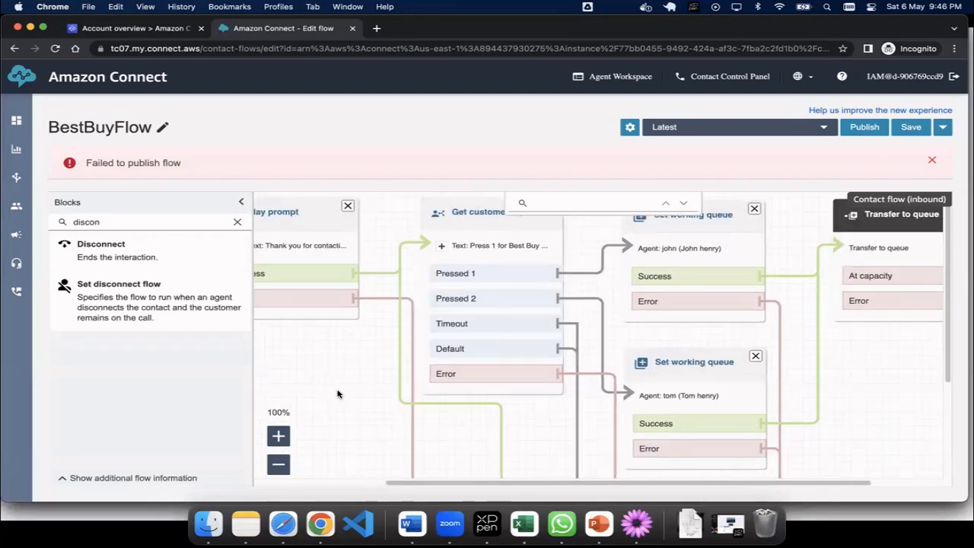
pyautogui.moveTo(860, 404); pyautogui.dragTo(794, 212)
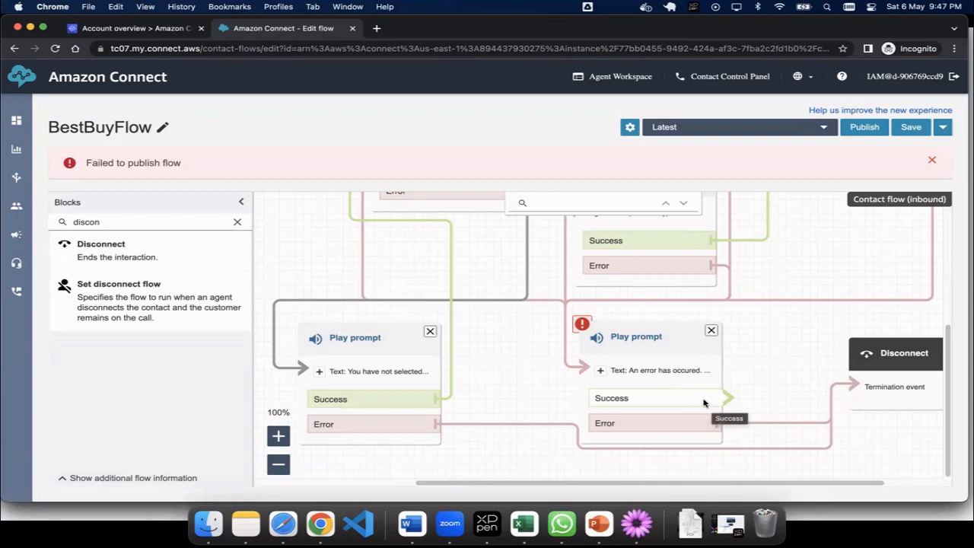
pyautogui.moveTo(724, 397); pyautogui.dragTo(874, 384)
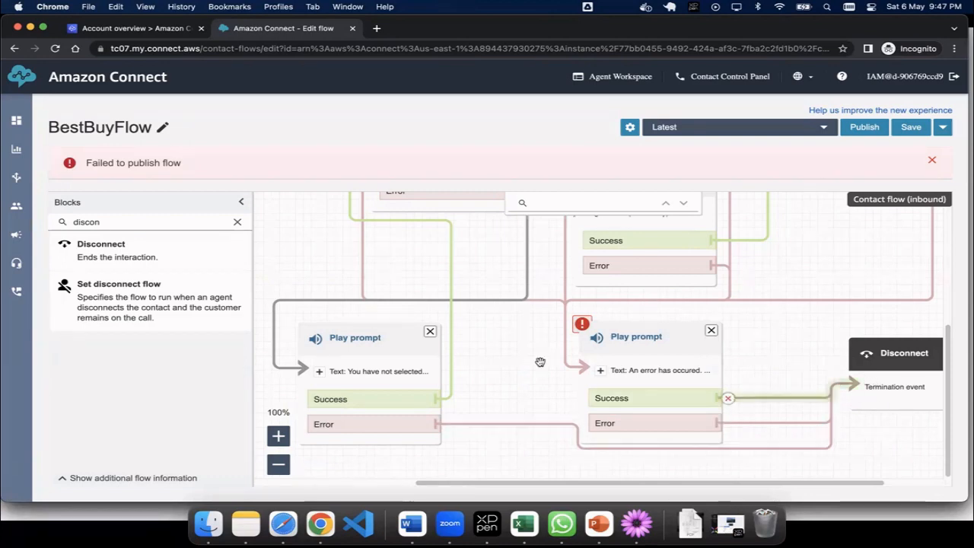
pyautogui.click(596, 373)
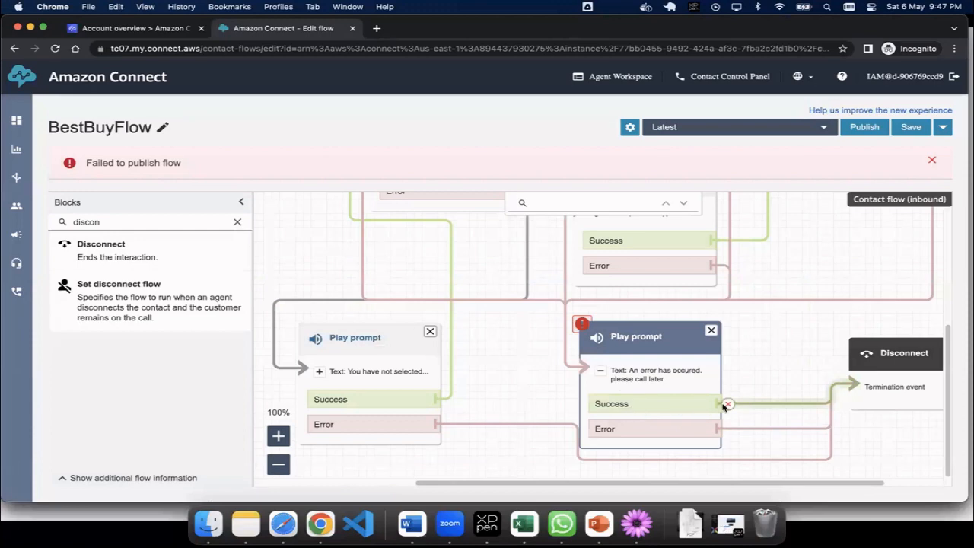
# Save the corrected contact flow and publish it, confirming both requests.
pyautogui.click(902, 130)
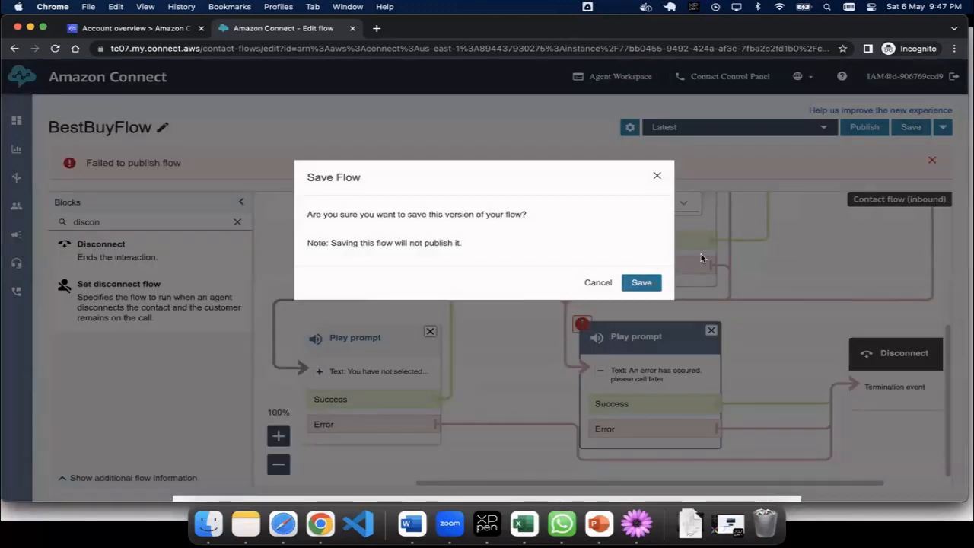
pyautogui.click(641, 283)
pyautogui.click(864, 128)
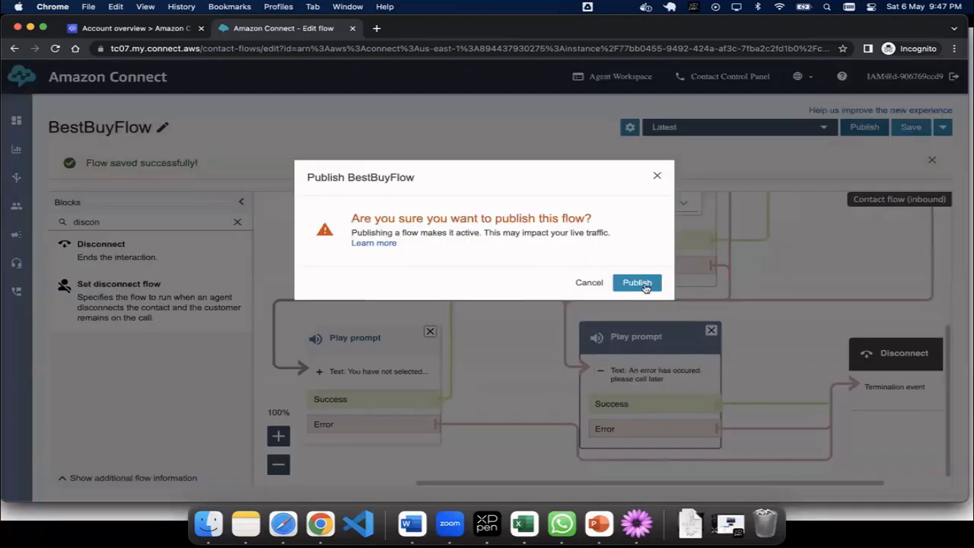
pyautogui.click(643, 286)
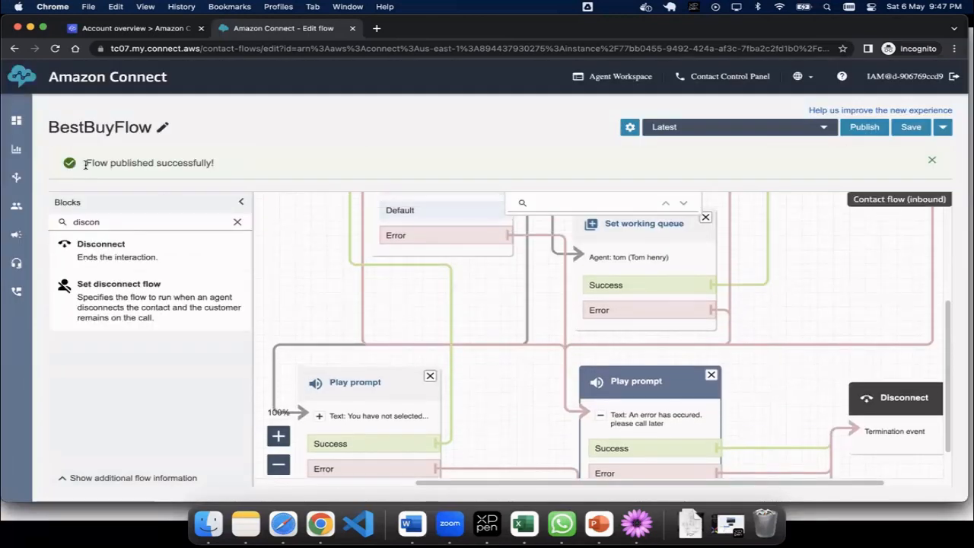
# Review the whole published flow at 60% zoom, and clear the block search.
pyautogui.moveTo(85, 164); pyautogui.dragTo(209, 165)
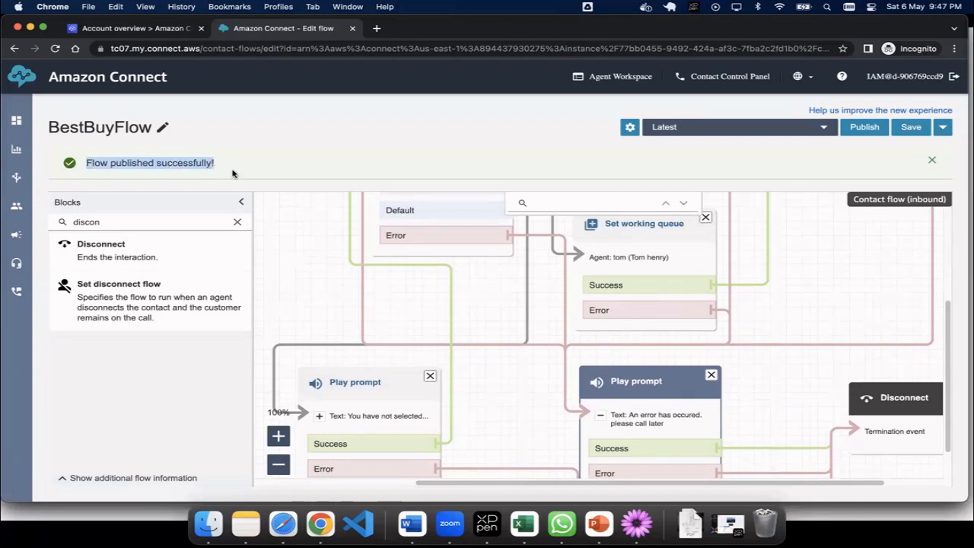
pyautogui.click(280, 471)
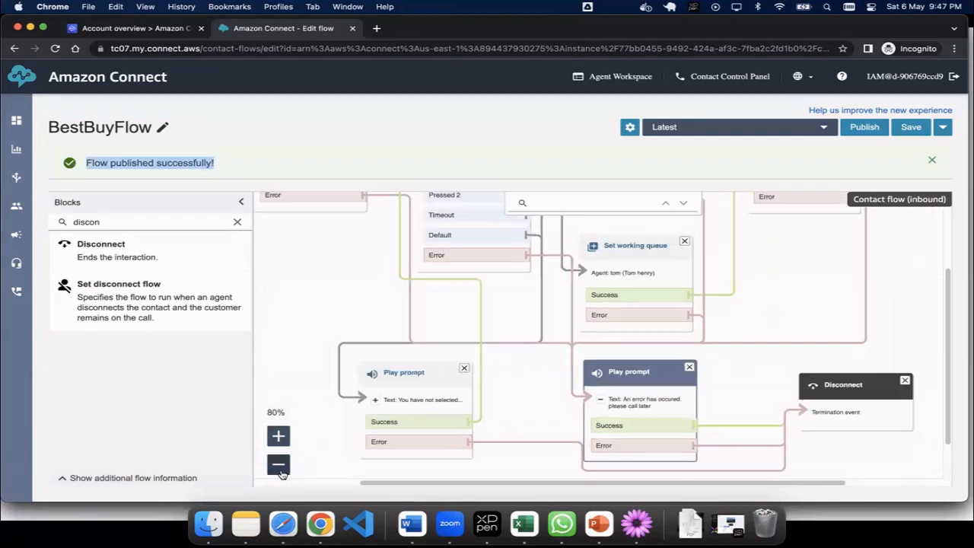
pyautogui.click(280, 471)
pyautogui.moveTo(391, 318); pyautogui.dragTo(434, 341)
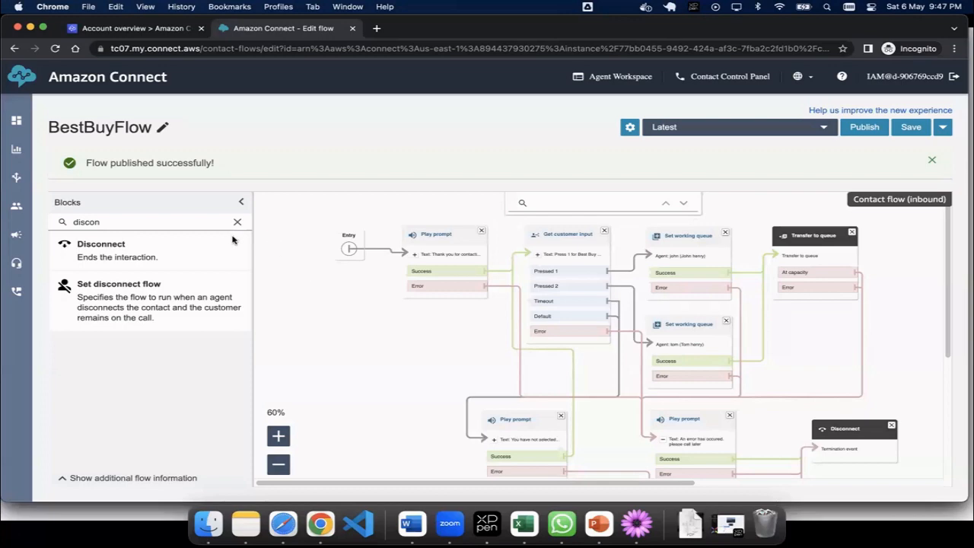
pyautogui.moveTo(216, 248); pyautogui.dragTo(250, 231)
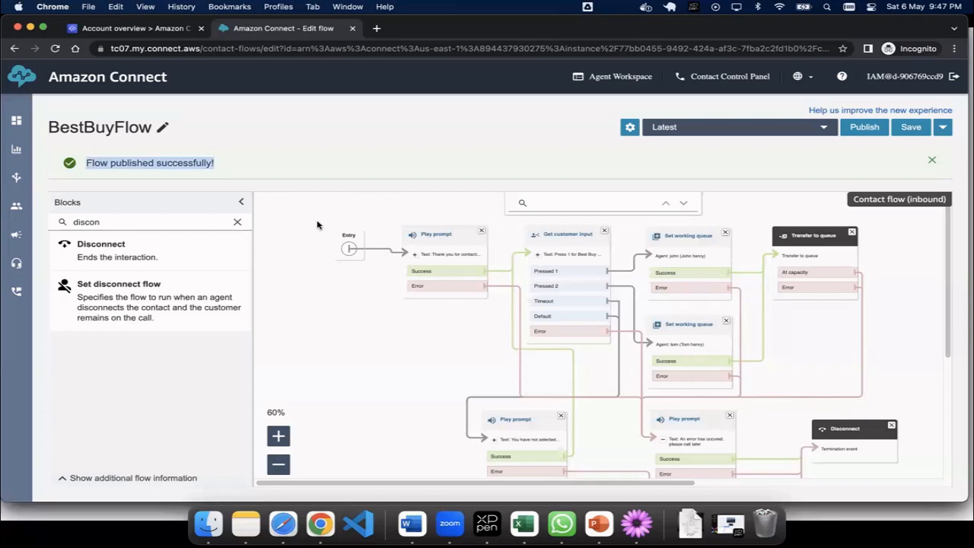
pyautogui.click(238, 221)
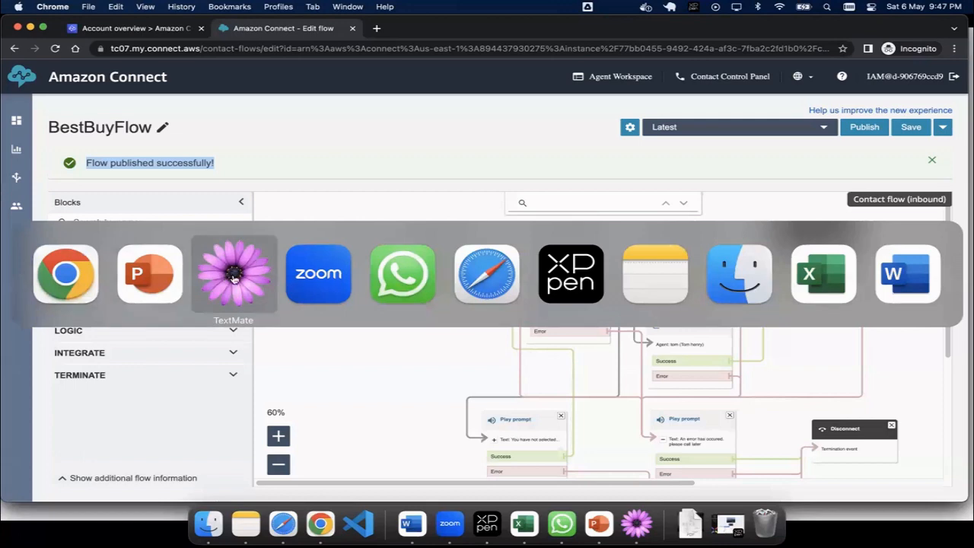
# Switch to the TextMate checklist and mark item 5, "Create A Flow", as done.
pyautogui.click(226, 278)
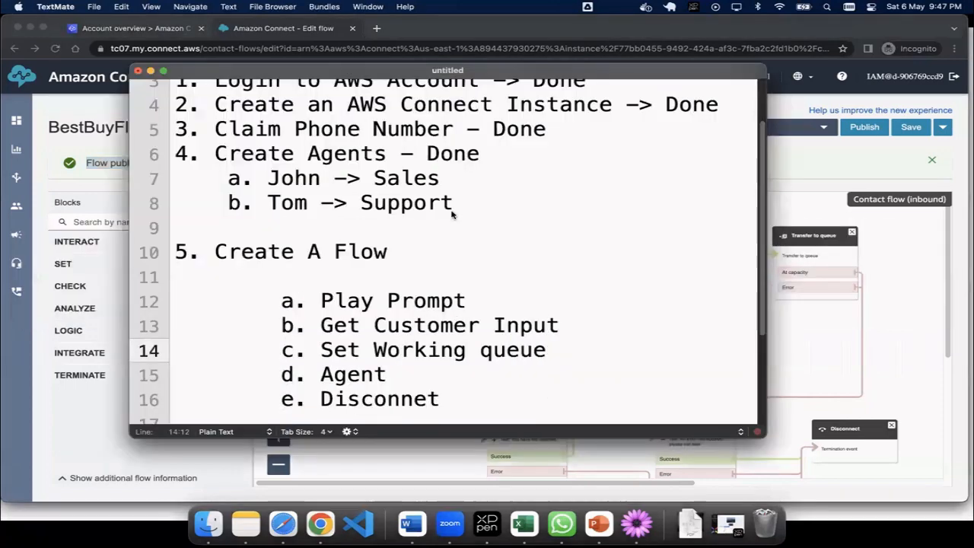
pyautogui.click(493, 246)
pyautogui.write('- Do')
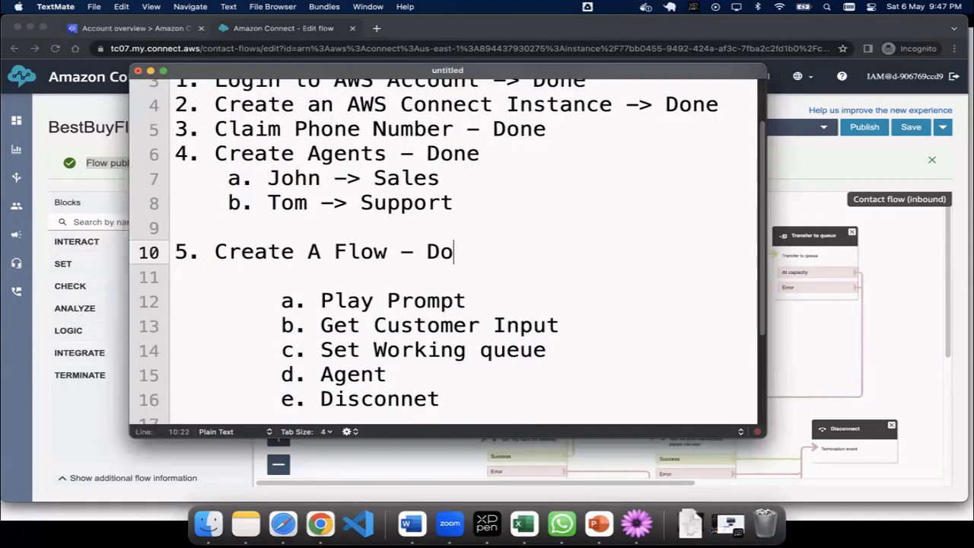